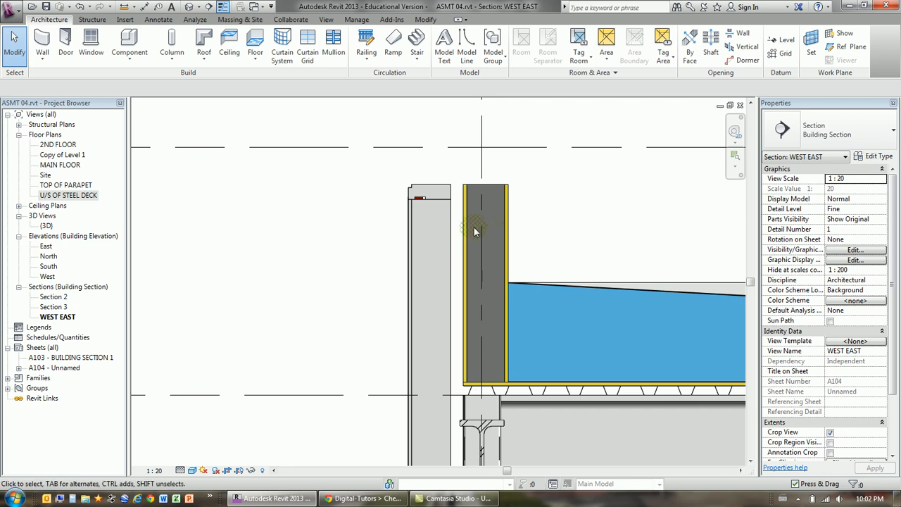
Step: Examine the parapet wall and its surroundings in the WEST EAST section, from the curtain wall across the sloped roof
left_click(505, 202)
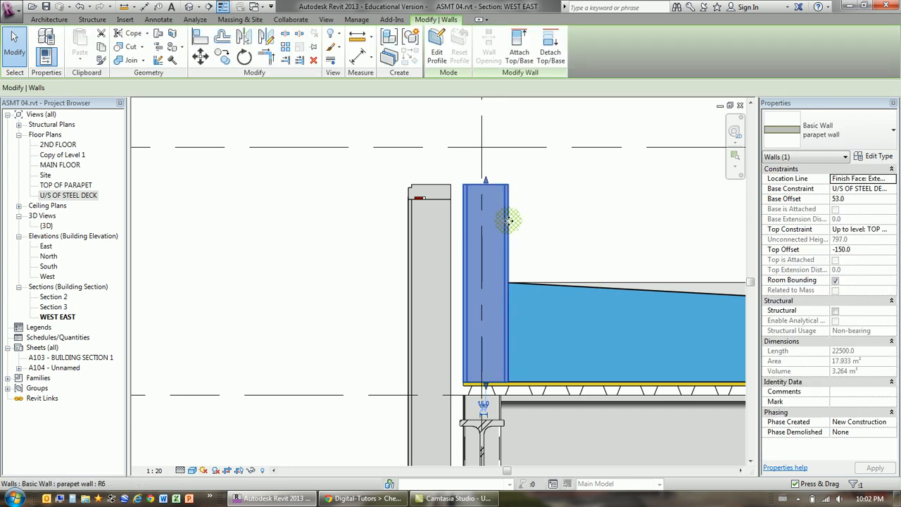
left_click(561, 205)
scroll(489, 255, "down", 5)
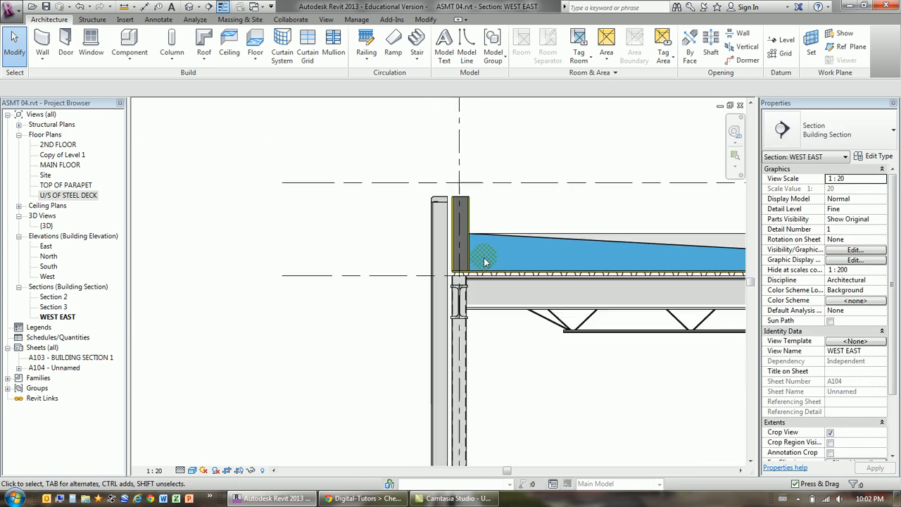
scroll(493, 252, "down", 3)
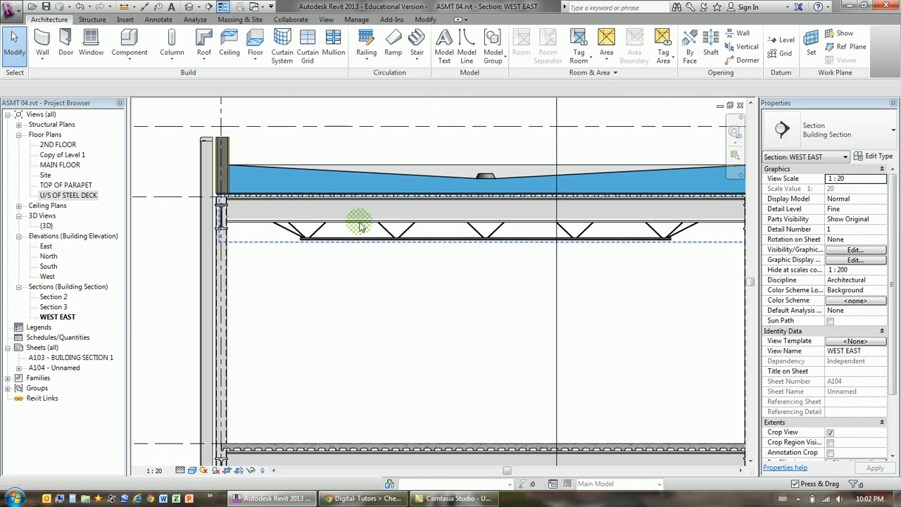
scroll(390, 233, "down", 2)
scroll(356, 215, "up", 5)
scroll(357, 215, "up", 4)
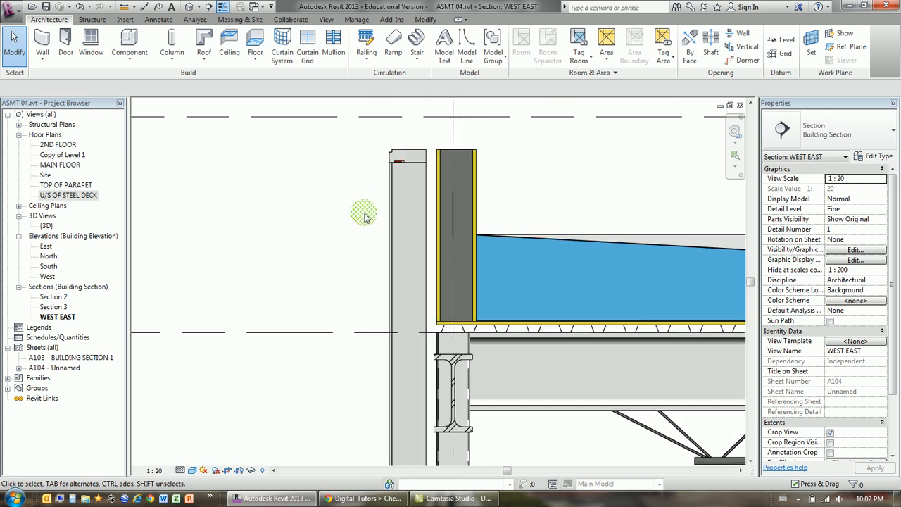
middle_click_drag(392, 224, 391, 216)
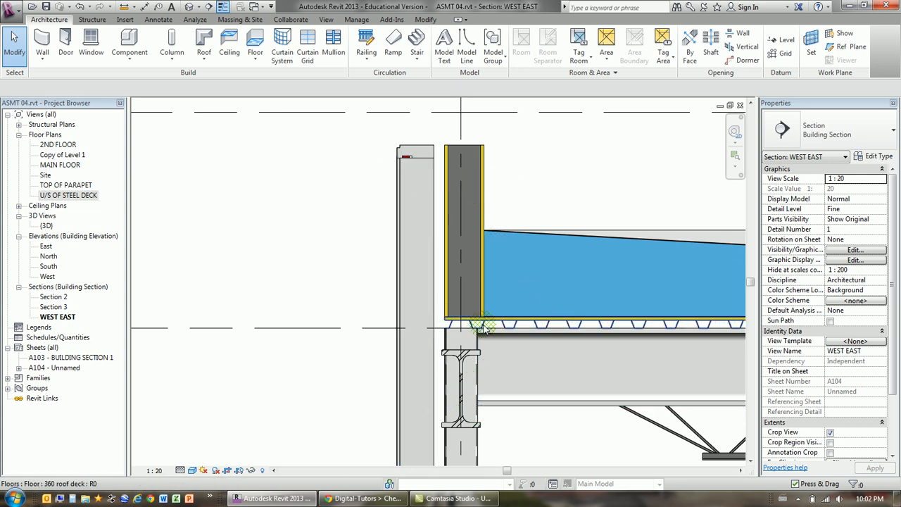
Step: Inspect the roof deck floor and how the parapet wall and sloped insulation sit on it
left_click(530, 337)
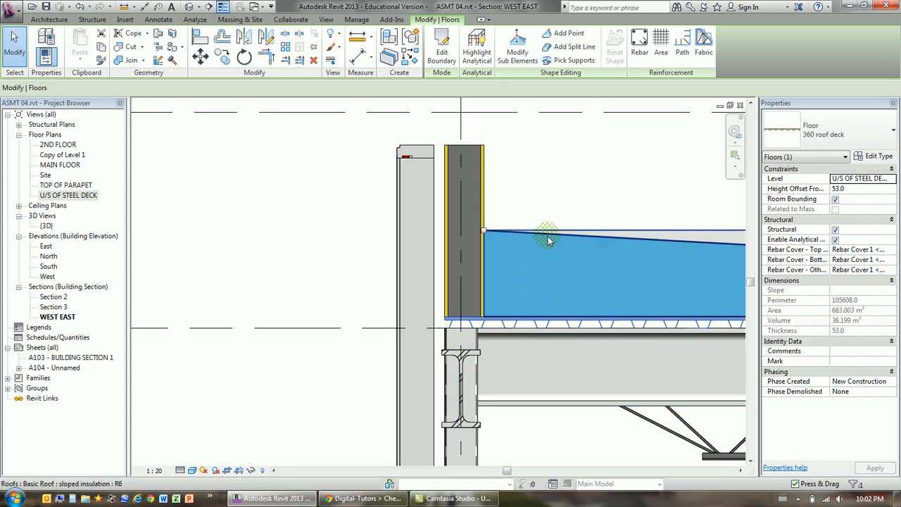
left_click(543, 189)
scroll(493, 216, "up", 1)
middle_click_drag(499, 204, 489, 229)
scroll(474, 219, "up", 1)
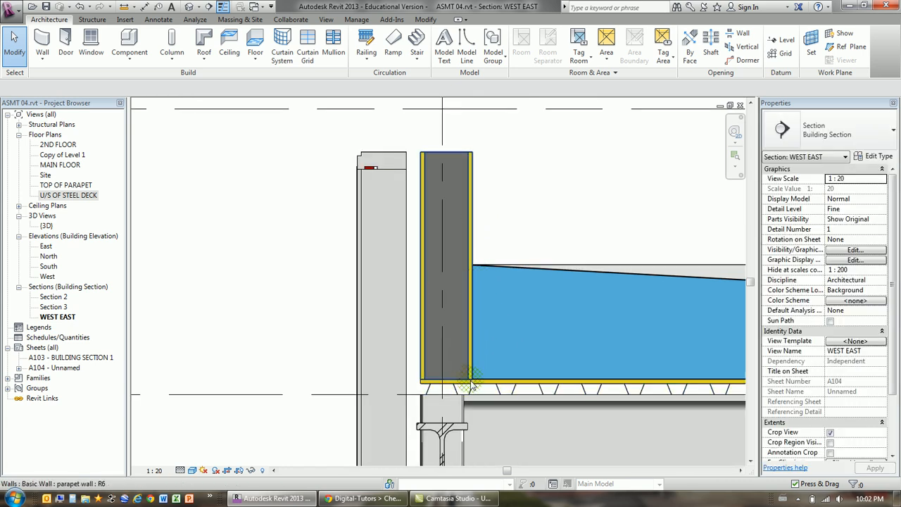
scroll(471, 383, "up", 1)
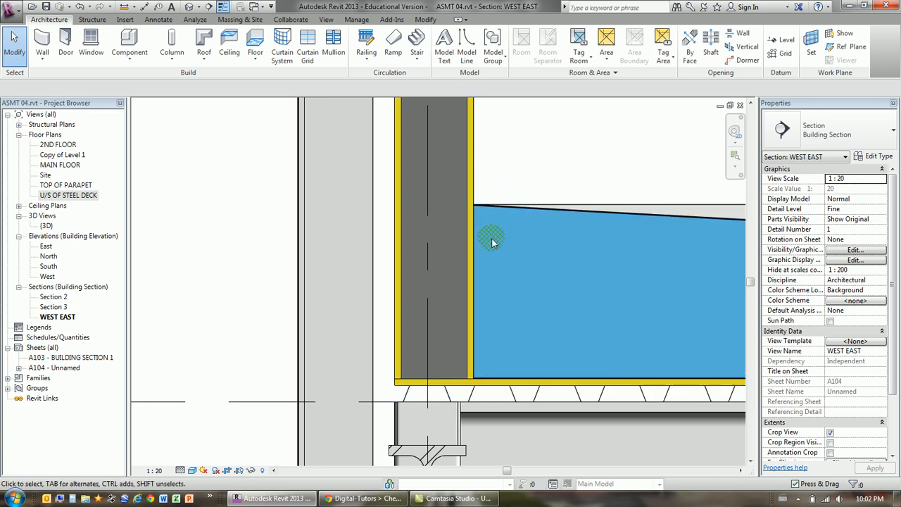
scroll(493, 237, "down", 2)
Step: Review the layer structure of the parapet wall type in its assembly preview
left_click(480, 192)
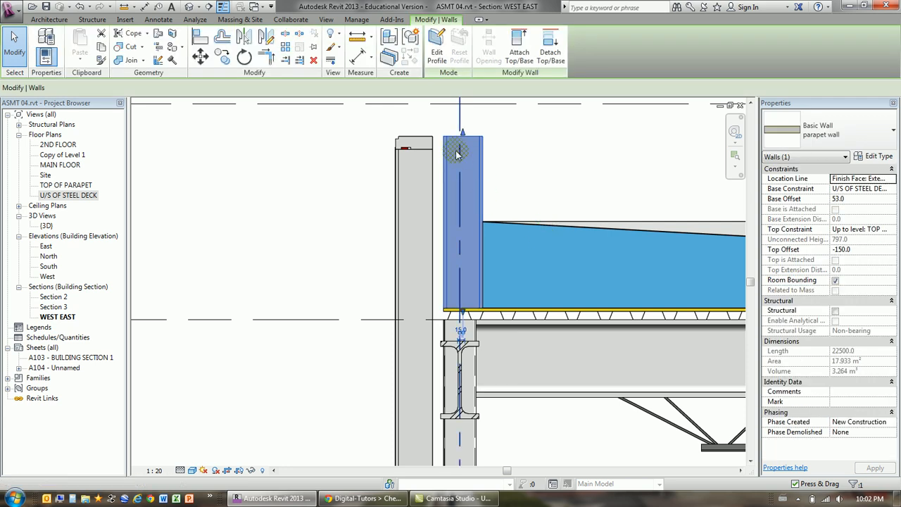
left_click(876, 156)
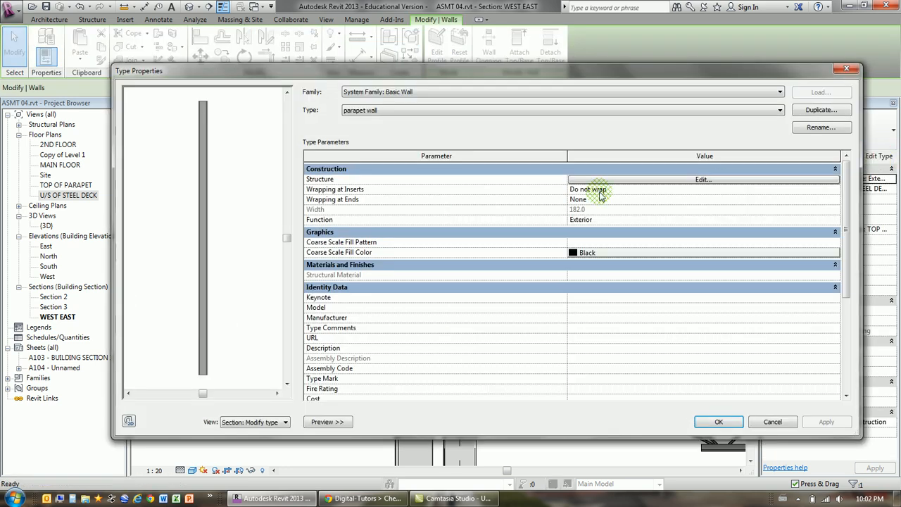
left_click(601, 179)
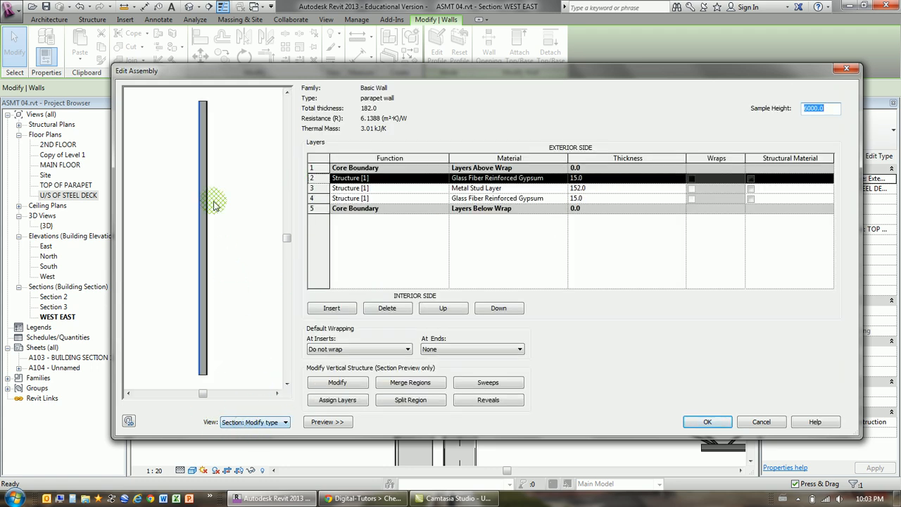
scroll(233, 242, "up", 6)
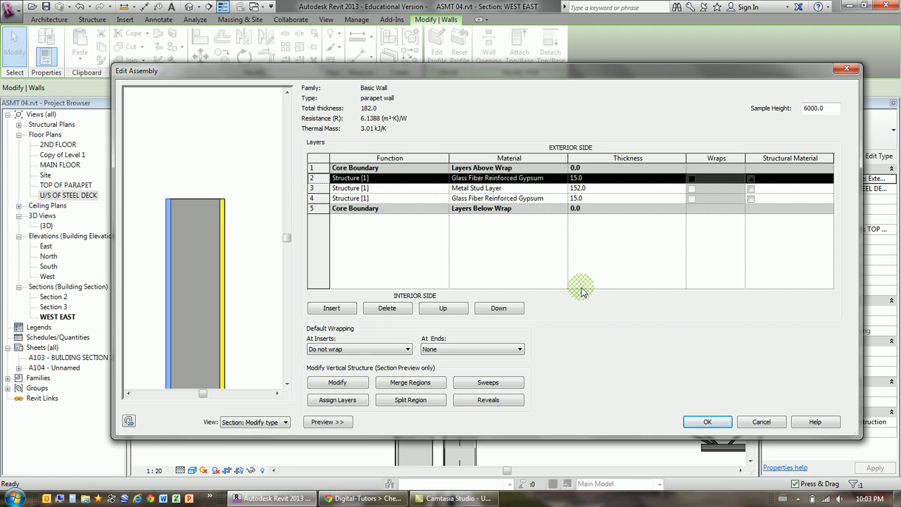
left_click(705, 420)
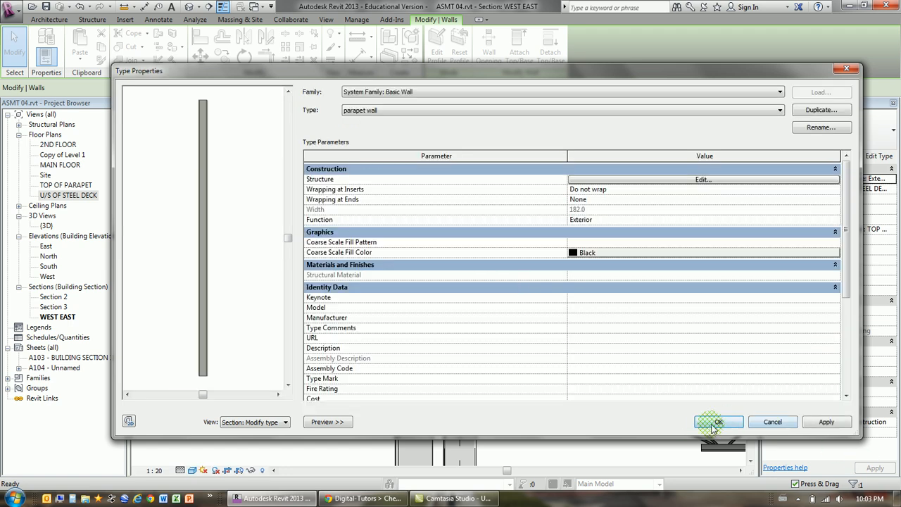
left_click(712, 425)
Step: Examine the parapet wall's base at the roof deck and steel column, its insulation junction, and the adjacent curtain wall
scroll(458, 304, "up", 5)
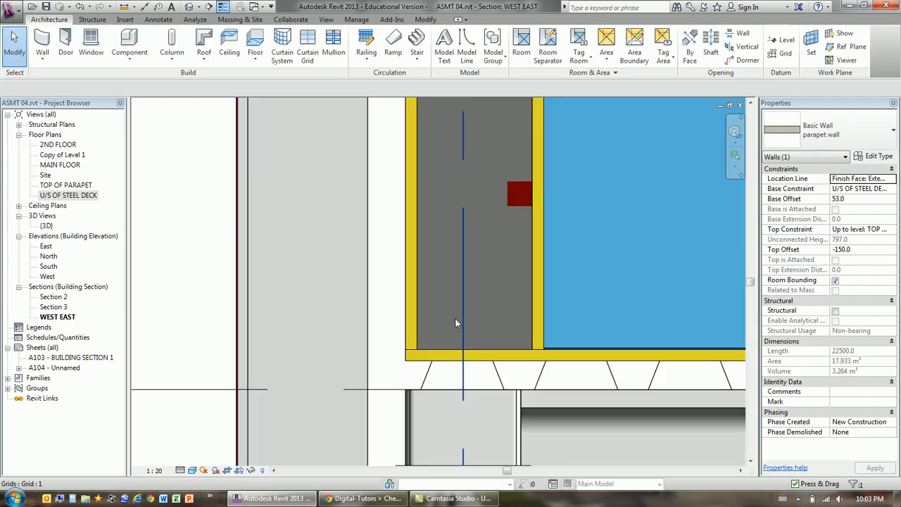
scroll(428, 359, "up", 1)
middle_click_drag(429, 359, 389, 193)
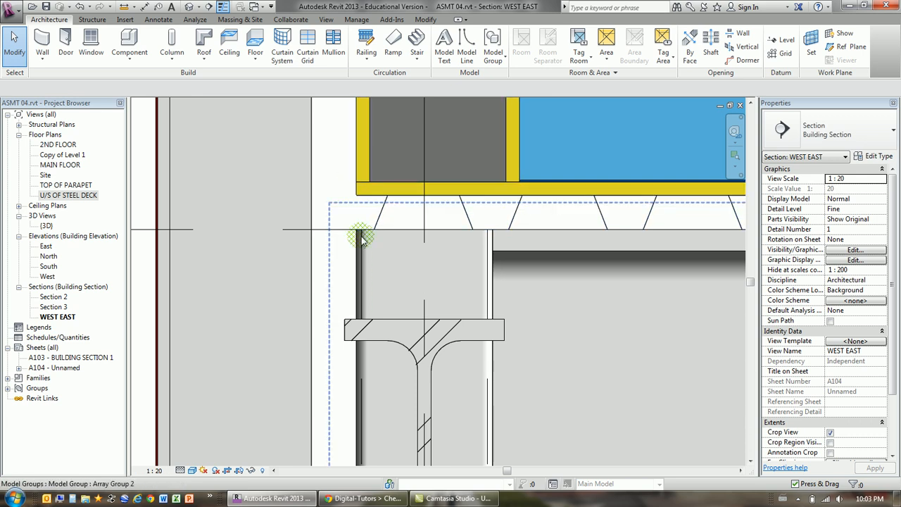
scroll(359, 235, "down", 2)
middle_click_drag(412, 190, 390, 331)
scroll(393, 328, "down", 1)
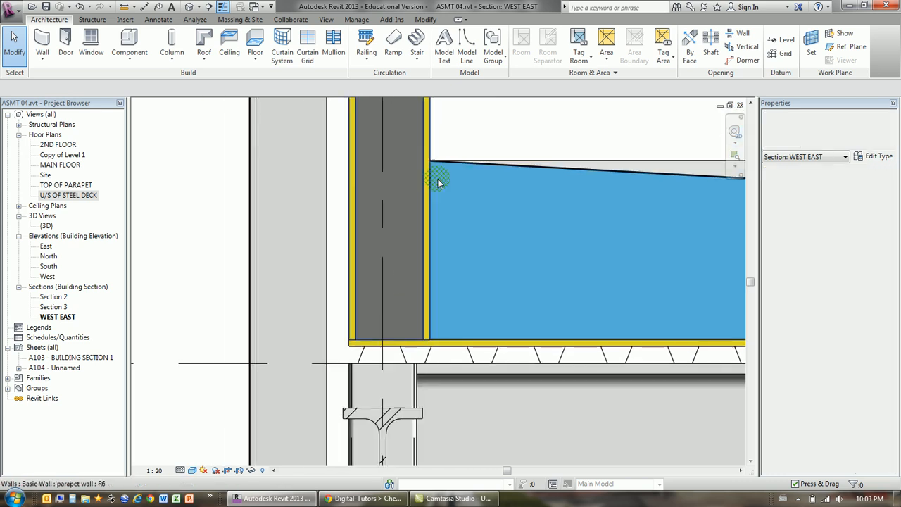
scroll(434, 169, "up", 1)
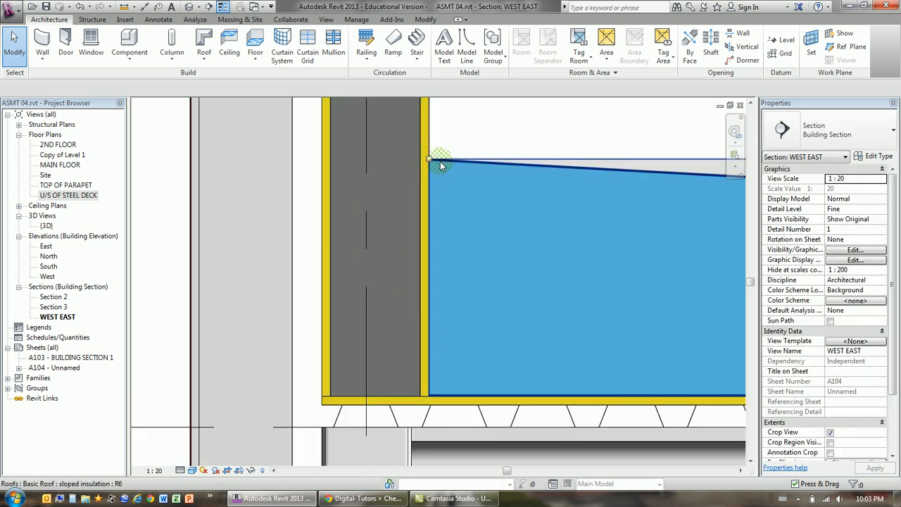
scroll(439, 169, "down", 3)
middle_click_drag(465, 130, 444, 219)
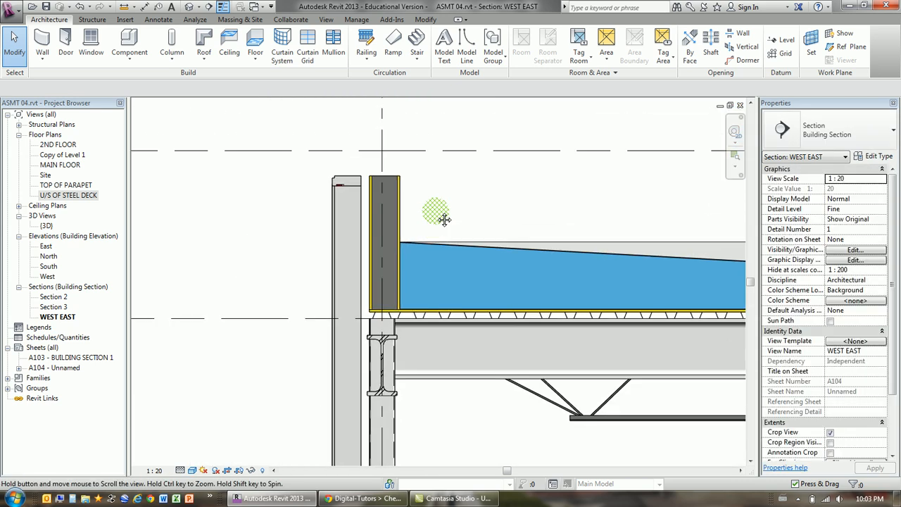
scroll(413, 221, "up", 1)
scroll(369, 204, "up", 1)
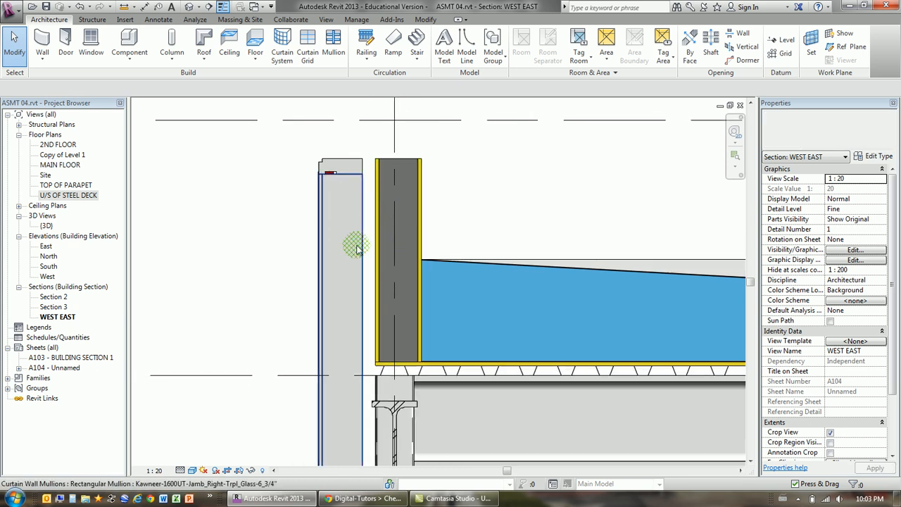
middle_click_drag(357, 247, 390, 283)
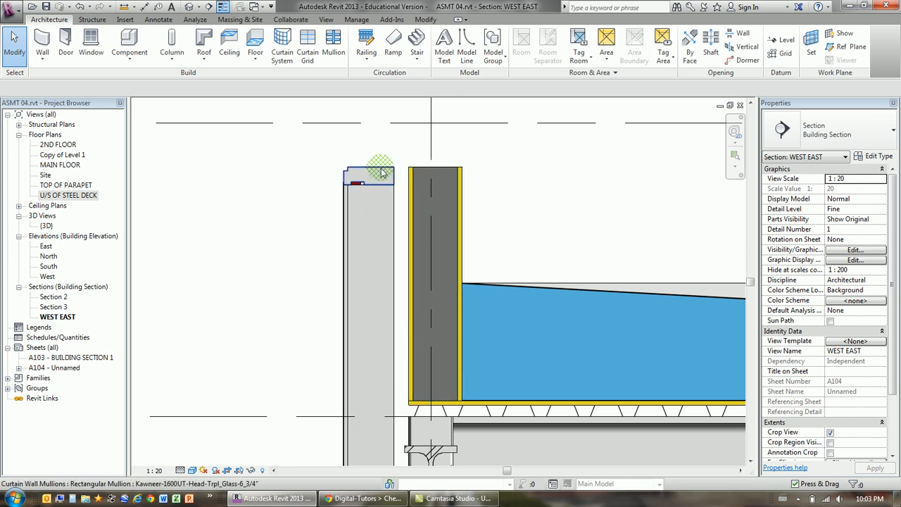
Step: Examine the space between the TOP OF PARAPET level and the tops of the curtain wall and parapet wall
scroll(392, 174, "down", 4)
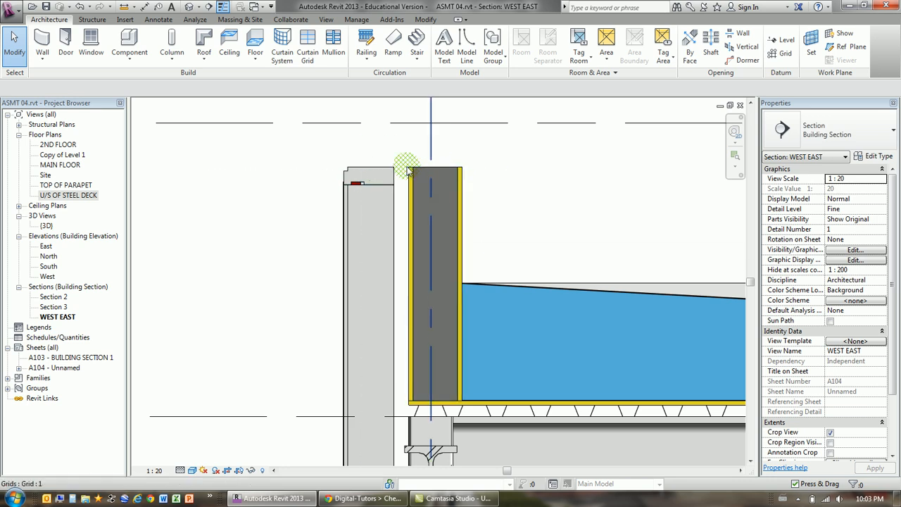
middle_click_drag(407, 153, 392, 192)
scroll(394, 187, "down", 4)
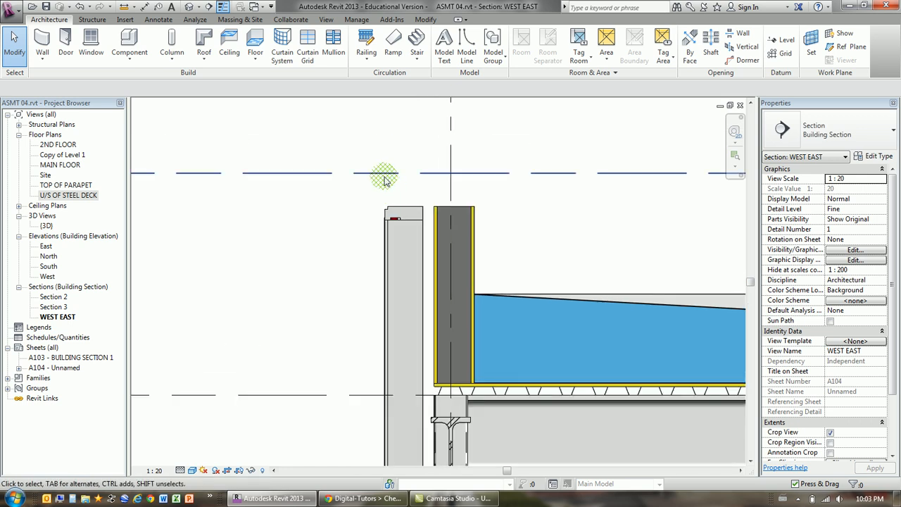
scroll(399, 188, "down", 3)
middle_click_drag(399, 189, 521, 195)
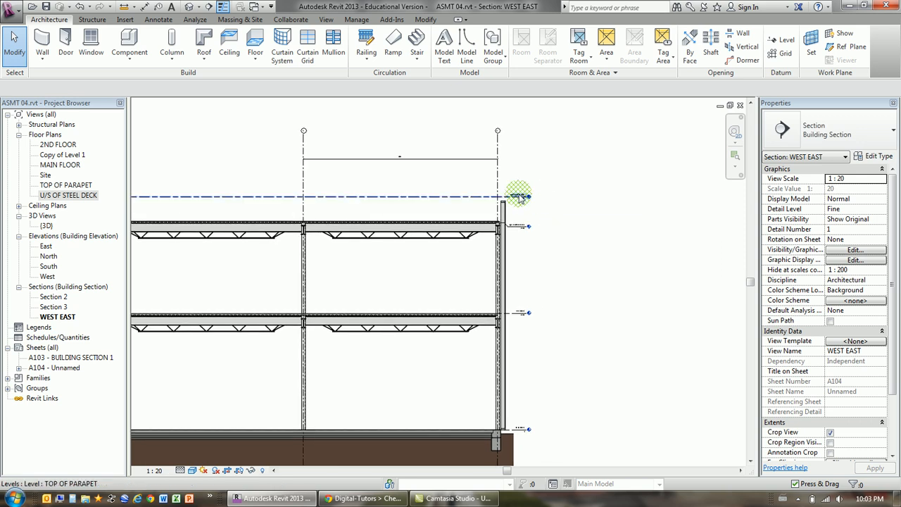
scroll(528, 204, "up", 5)
scroll(544, 231, "down", 6)
middle_click_drag(406, 238, 575, 226)
scroll(312, 218, "up", 4)
scroll(296, 222, "up", 3)
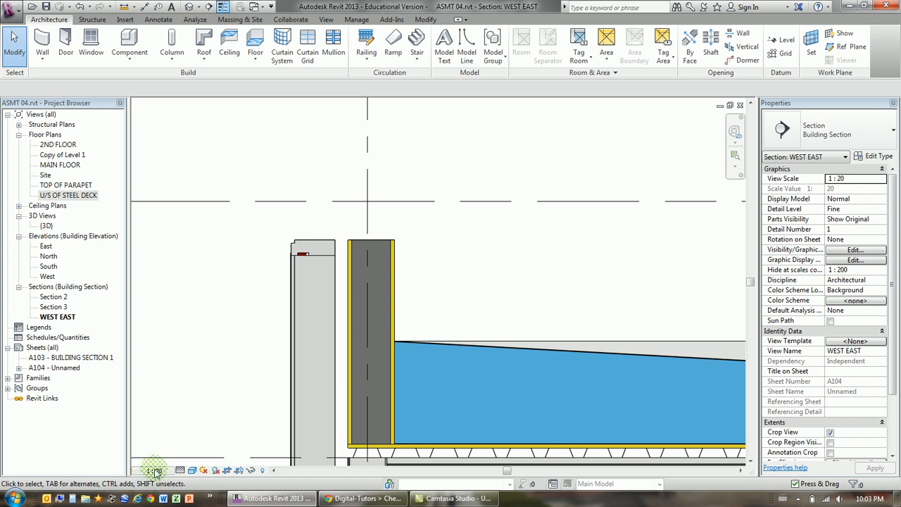
scroll(311, 228, "down", 2)
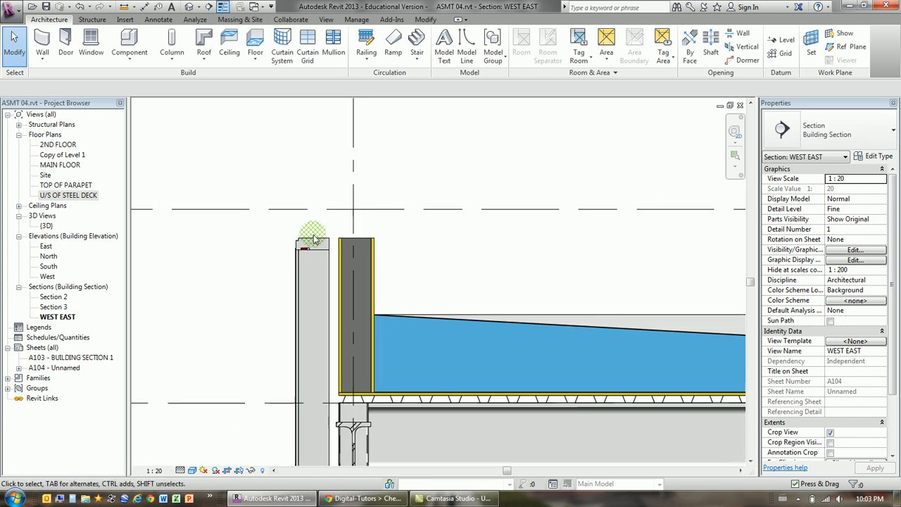
scroll(355, 228, "up", 3)
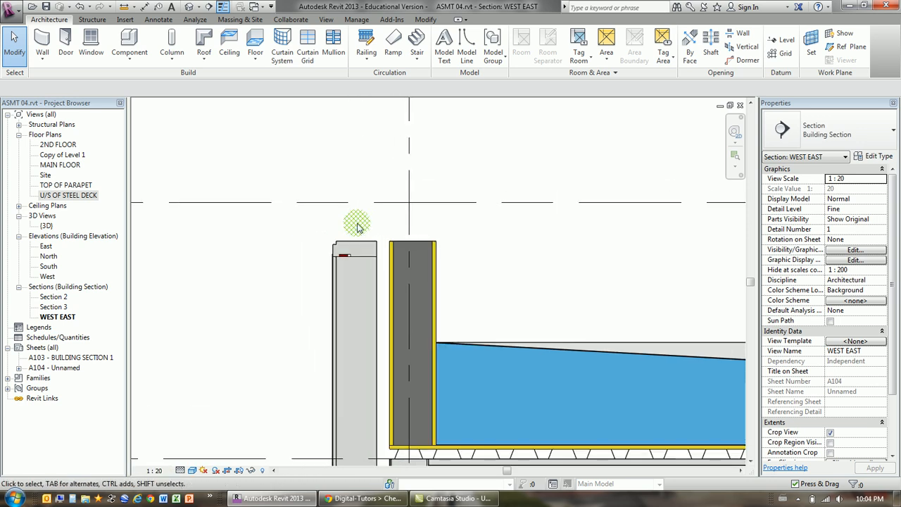
middle_click_drag(319, 211, 336, 228)
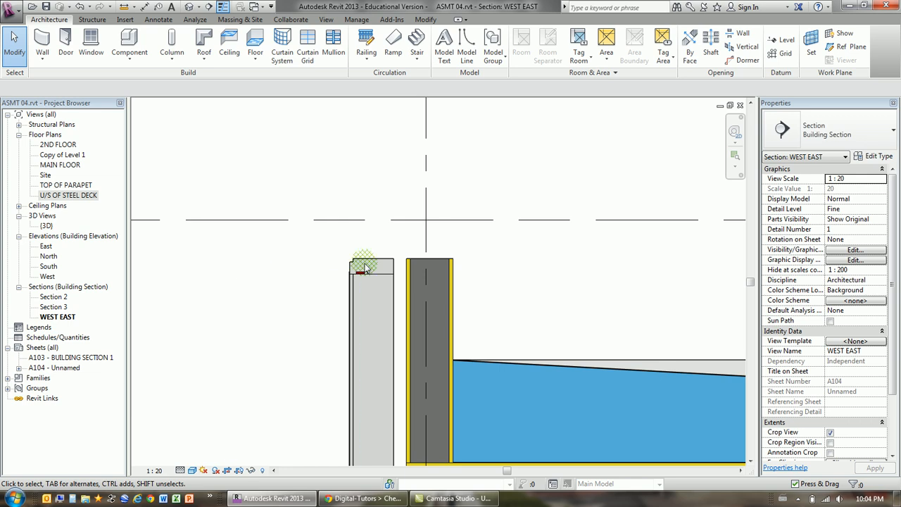
scroll(447, 328, "up", 1)
middle_click_drag(448, 329, 458, 263)
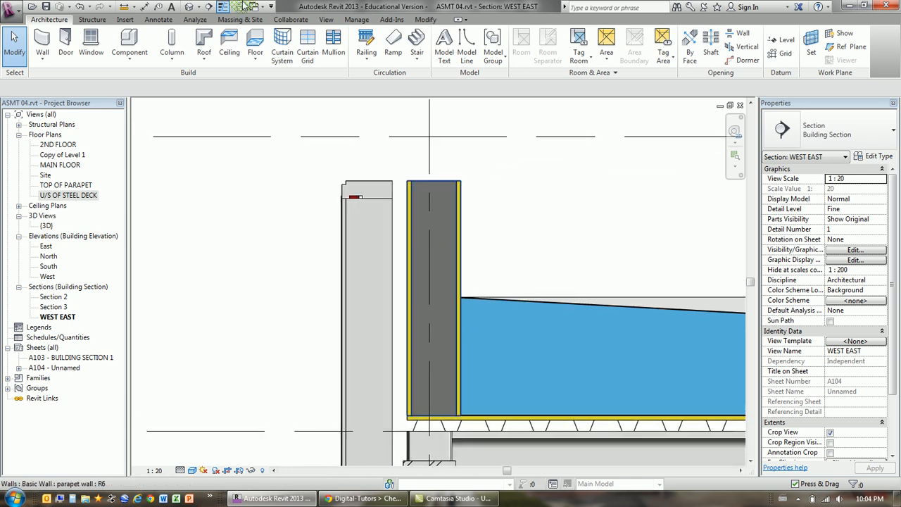
Step: Draw chained thin detail lines outlining a 402 by 150 mm cap area from the curtain wall and parapet tops up to the TOP OF PARAPET level
left_click(159, 20)
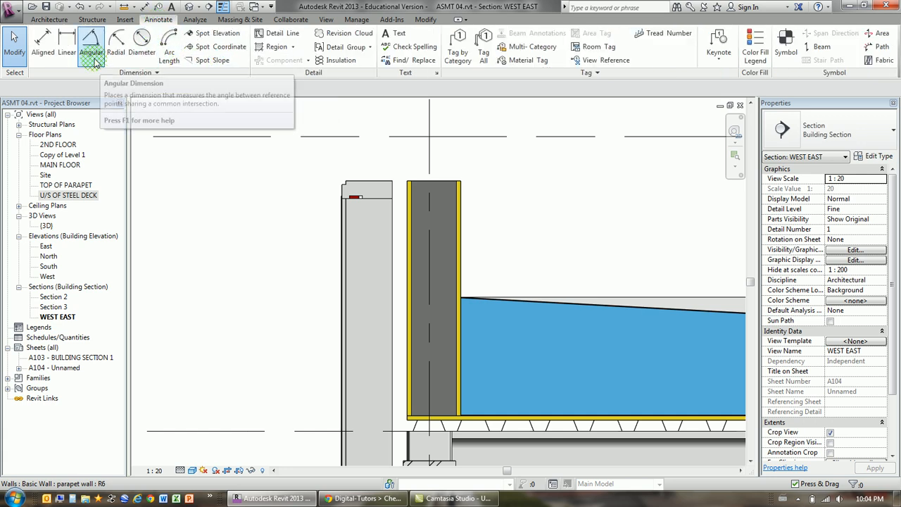
left_click(279, 34)
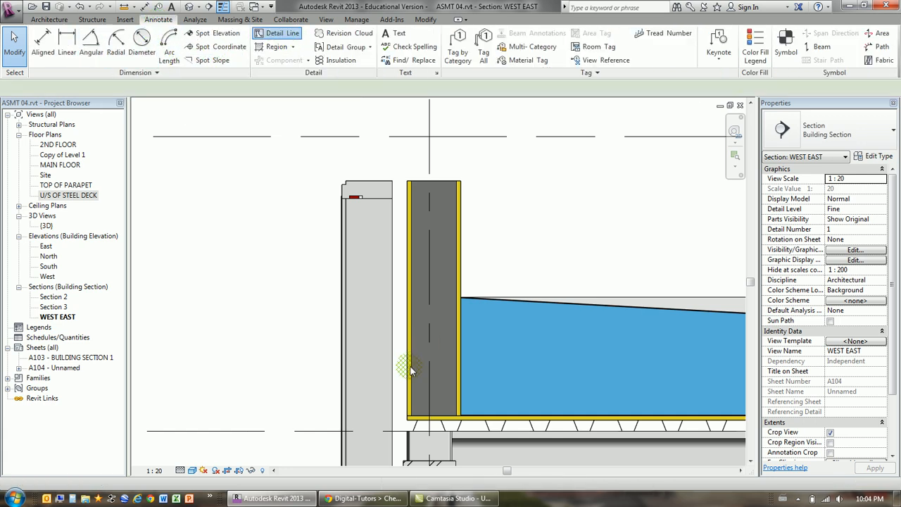
left_click(406, 181)
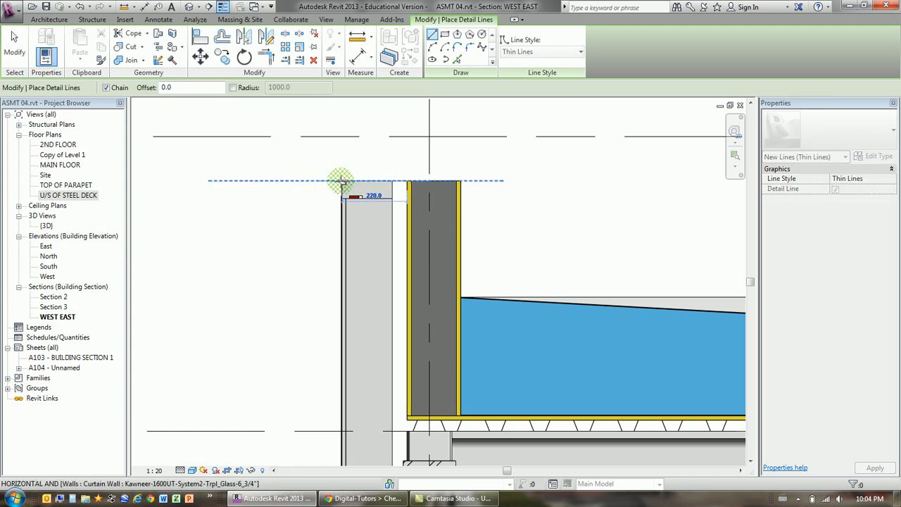
left_click(340, 181)
left_click(342, 136)
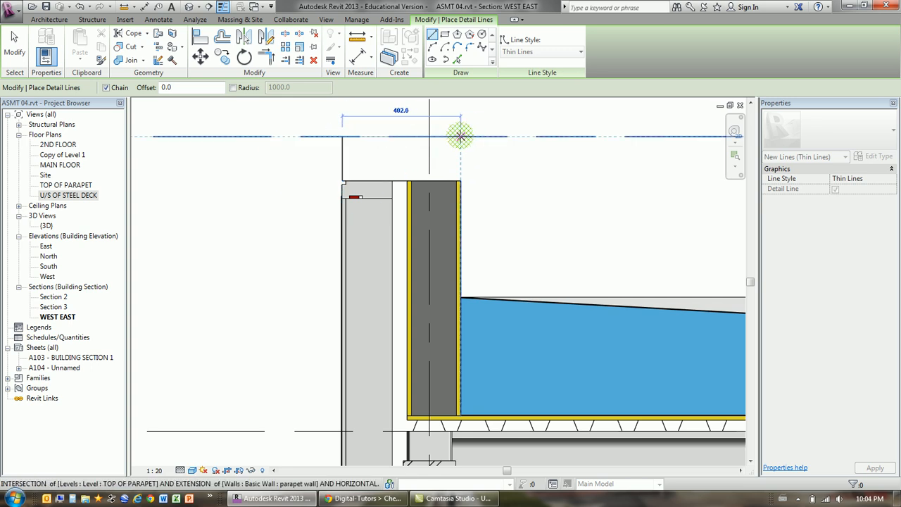
left_click(460, 136)
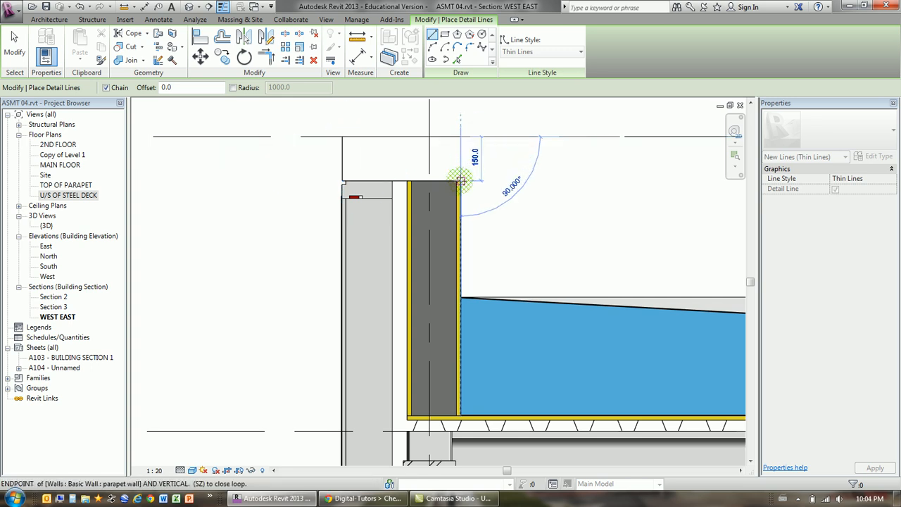
left_click(460, 180)
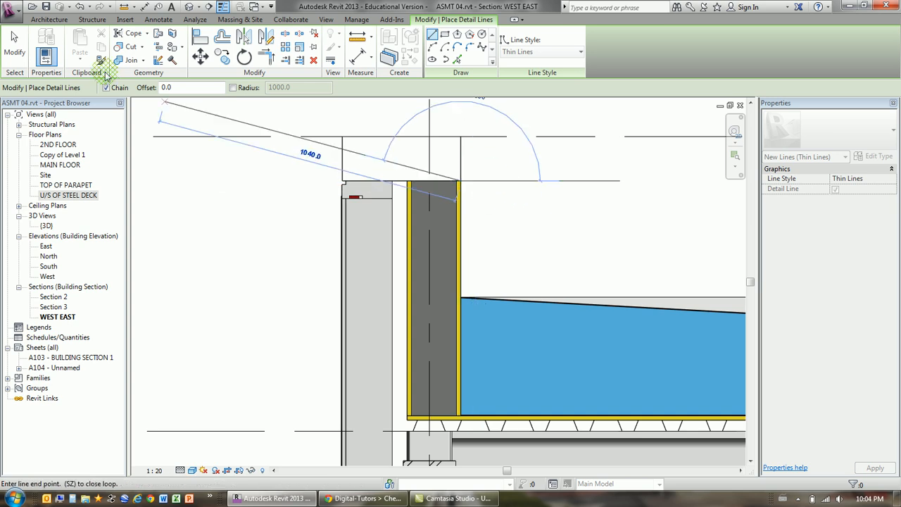
key("Escape")
key("Escape")
left_click(452, 143)
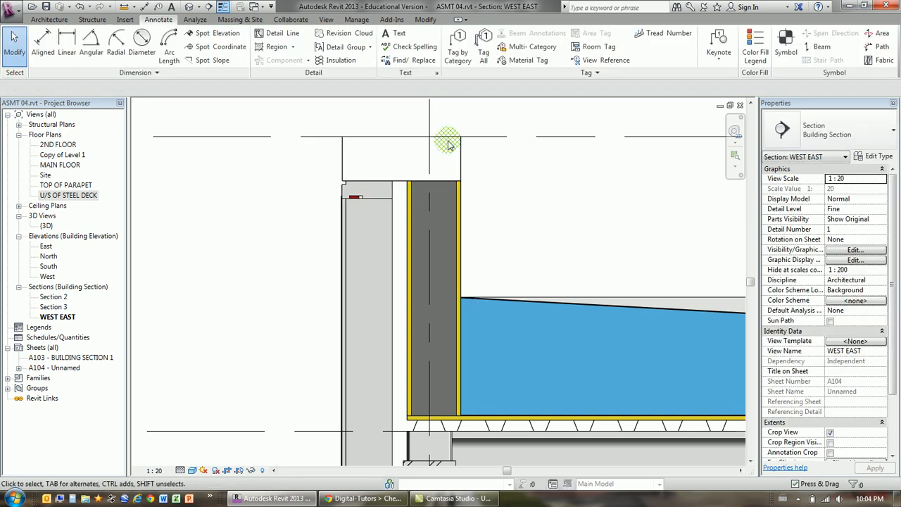
Step: Set the parapet cap's top detail line 75 mm above the cap's bottom line
left_click(458, 138)
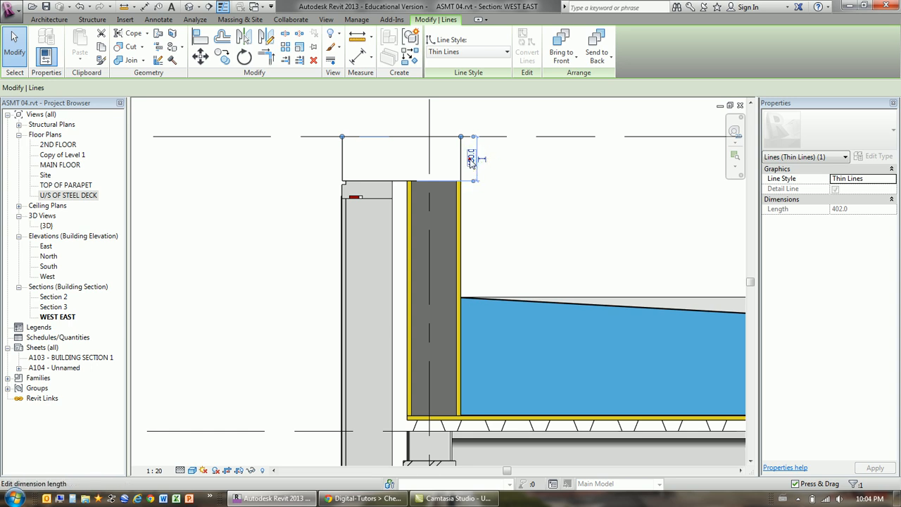
type("75")
key("Return")
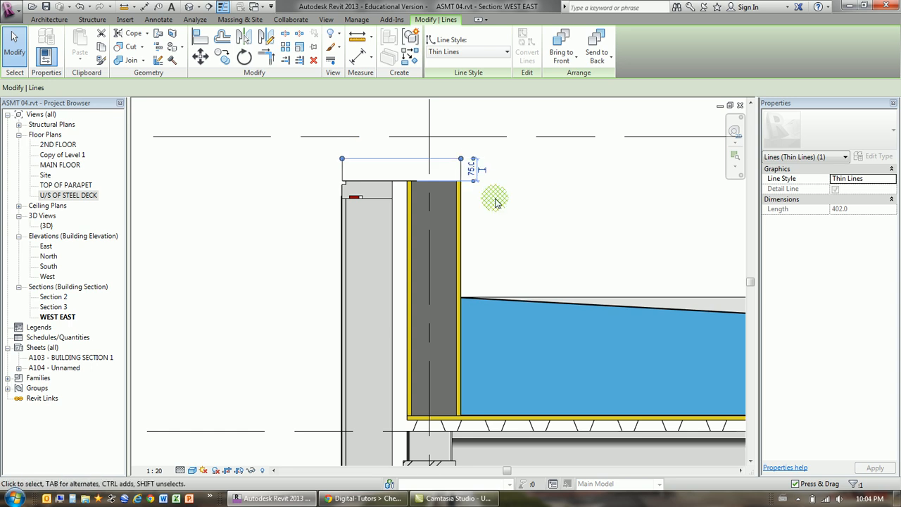
Step: Raise the curtain-wall end of the cap's top line to the TOP OF PARAPET level so it slopes down towards the roof
left_click(308, 156)
left_click(353, 157)
right_click(342, 160)
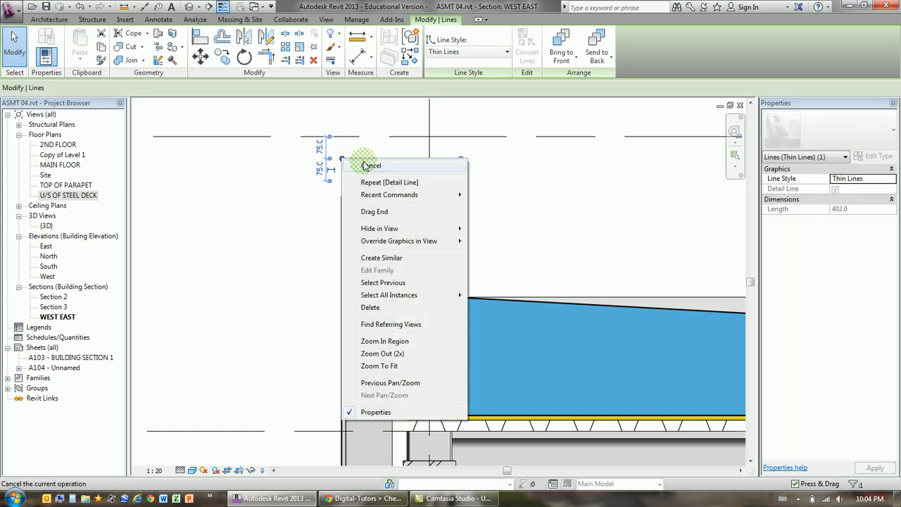
left_click(374, 211)
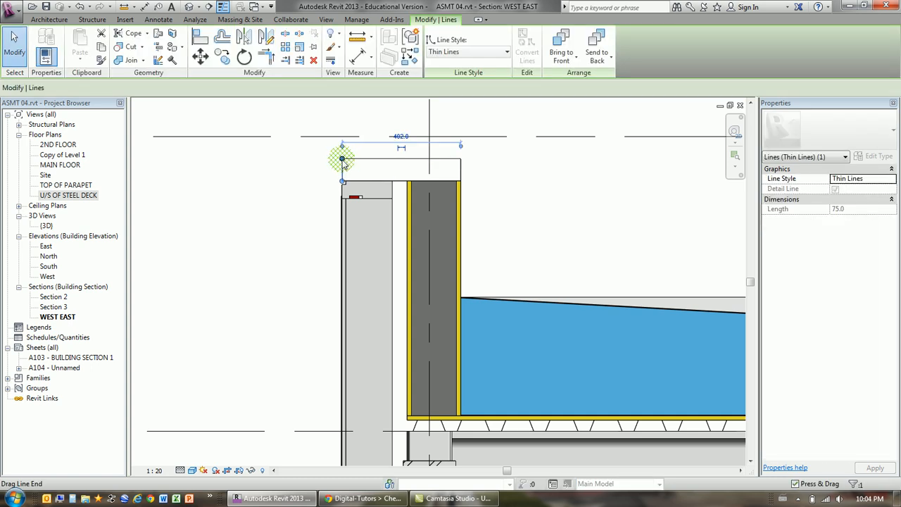
left_click(343, 162)
left_click(362, 166)
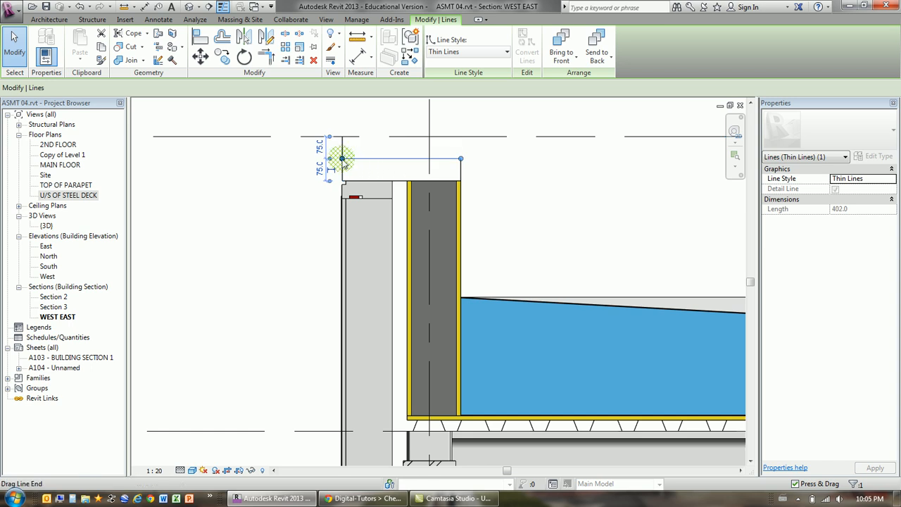
left_click(342, 159)
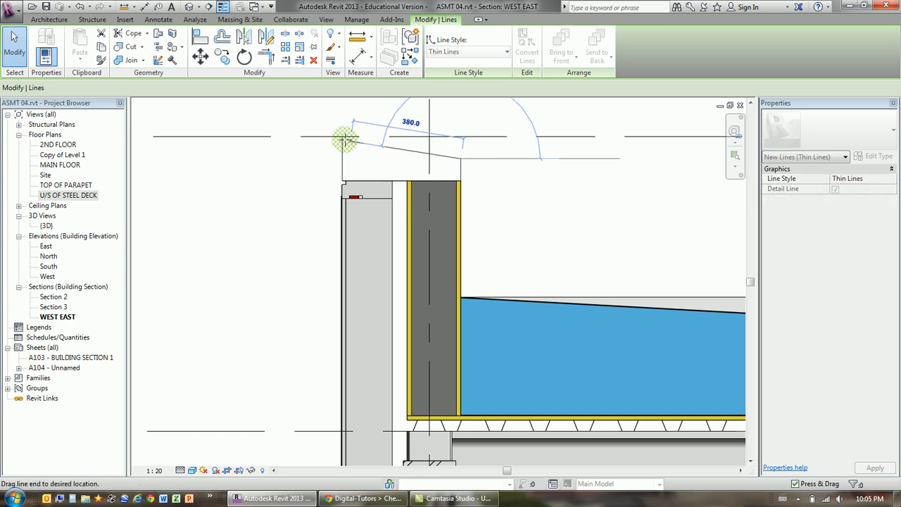
left_click(343, 137)
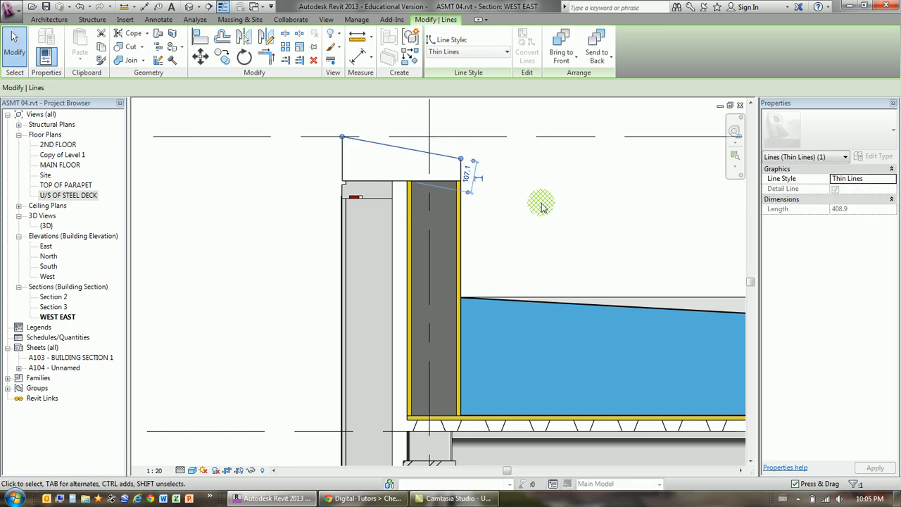
left_click(255, 232)
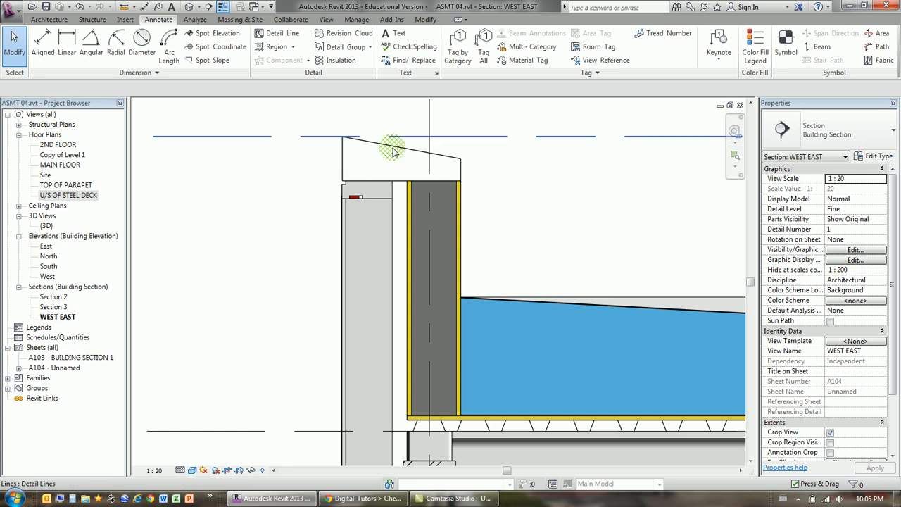
scroll(433, 201, "up", 2)
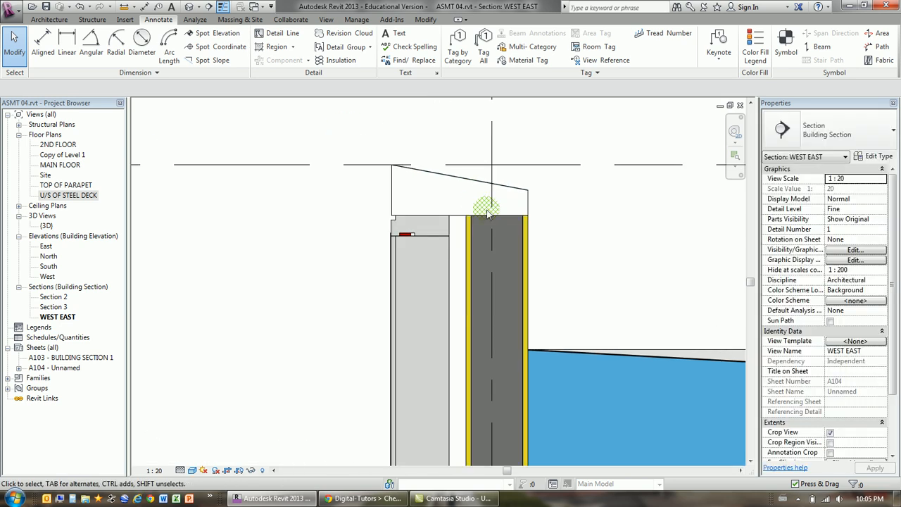
scroll(483, 208, "up", 1)
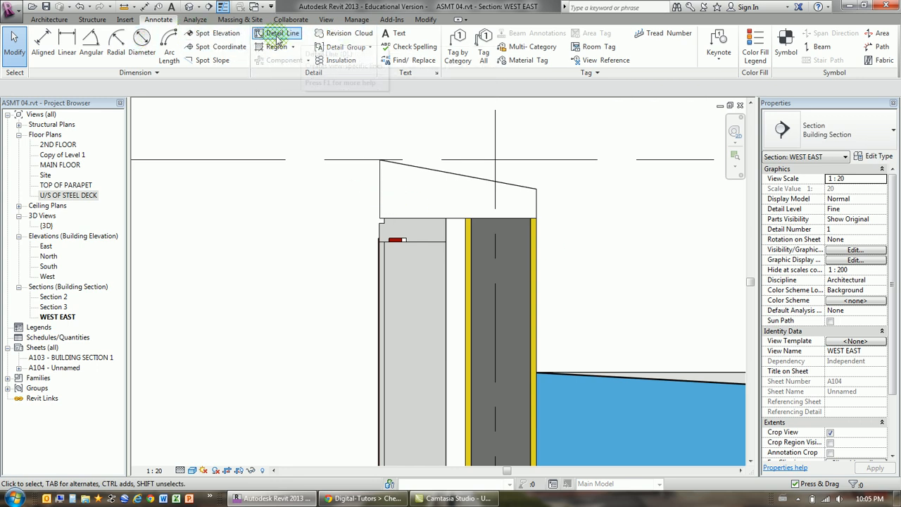
left_click(43, 42)
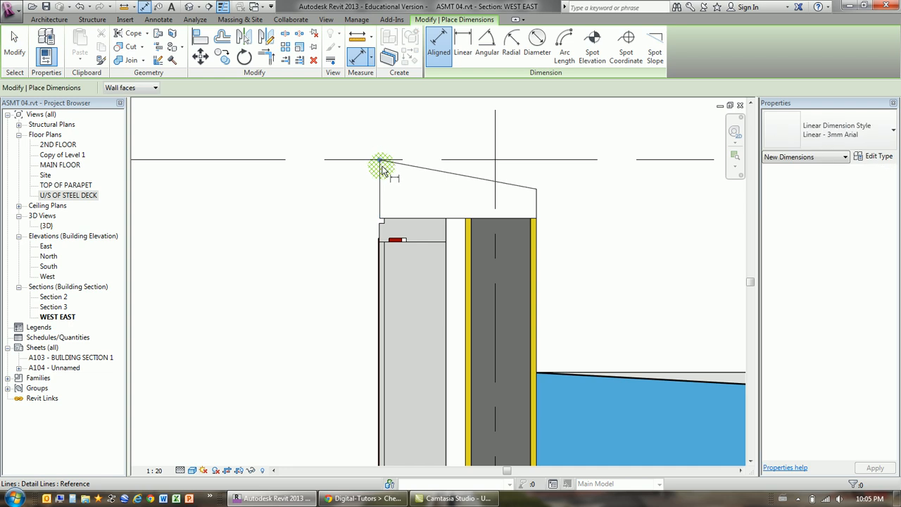
left_click(380, 163)
left_click(535, 193)
key("Escape")
Step: Add a horizontal linear dimension for the cap's width between the ends of the sloped line, placed above the outline
left_click(159, 20)
left_click(67, 44)
left_click(380, 161)
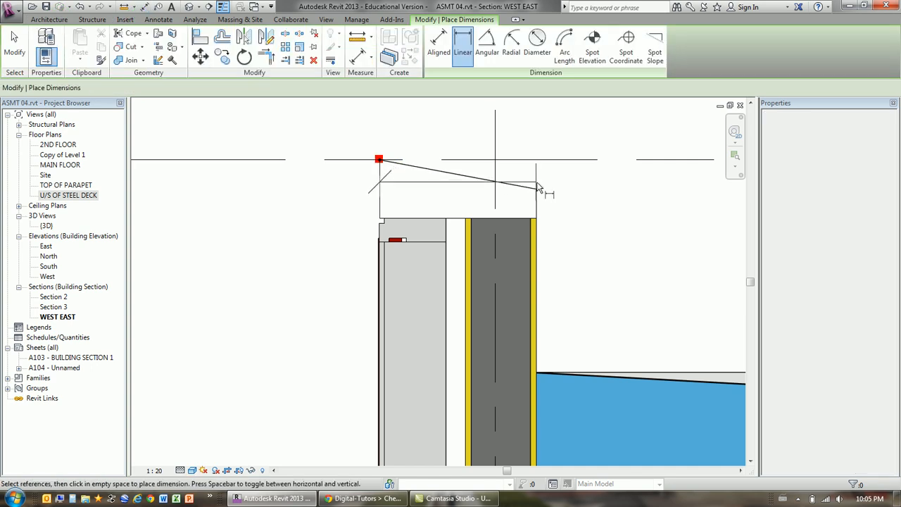
left_click(537, 189)
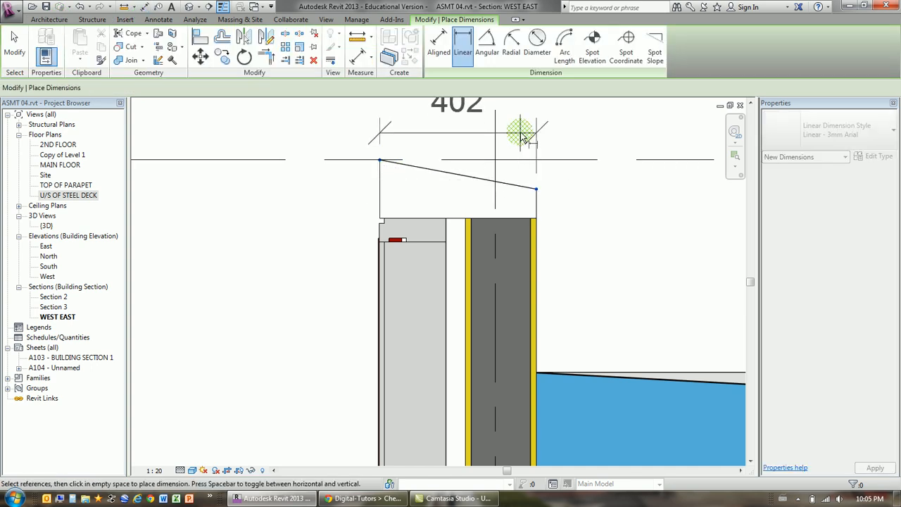
middle_click_drag(564, 141, 524, 205)
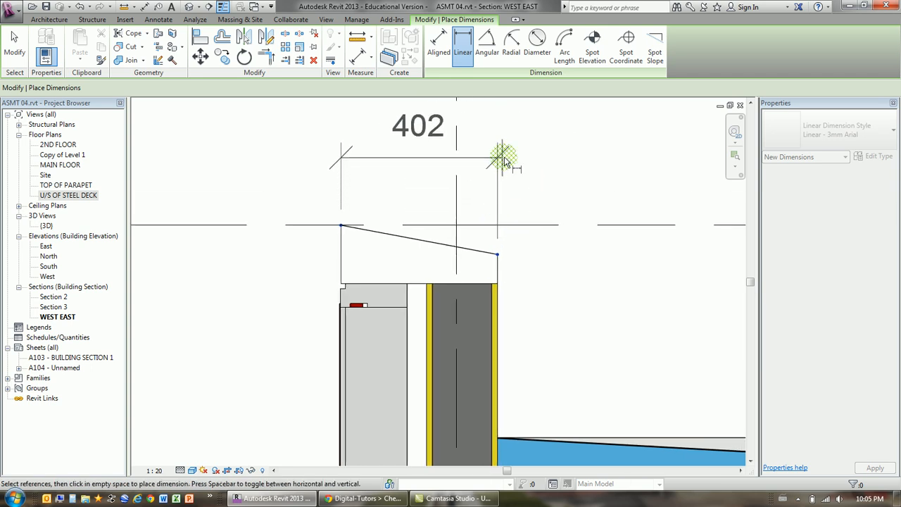
left_click(497, 158)
Step: Add vertical linear dimensions for the cap's height on the curtain-wall side and on the roof side
scroll(479, 201, "down", 2)
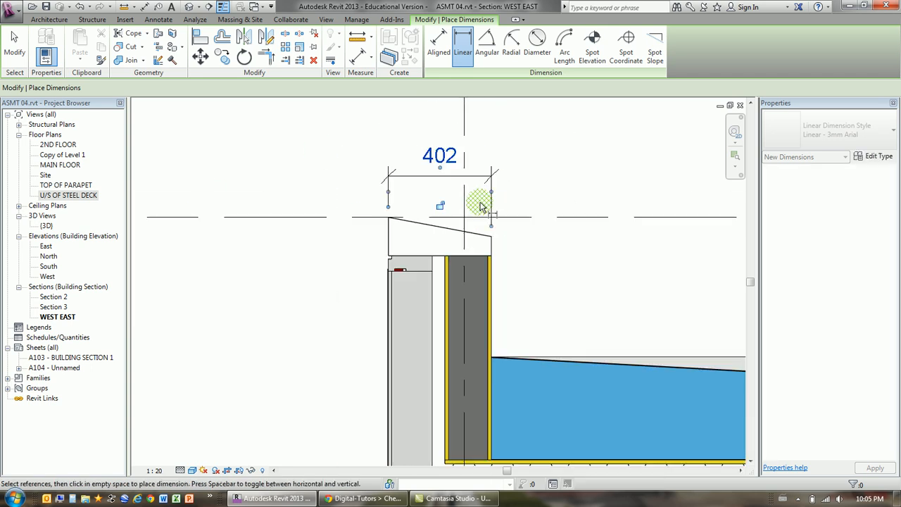
left_click(388, 218)
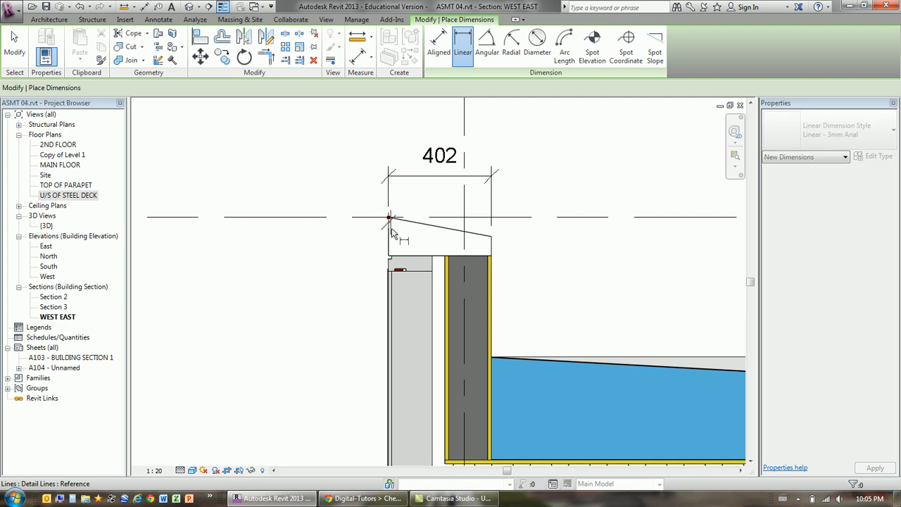
left_click(389, 258)
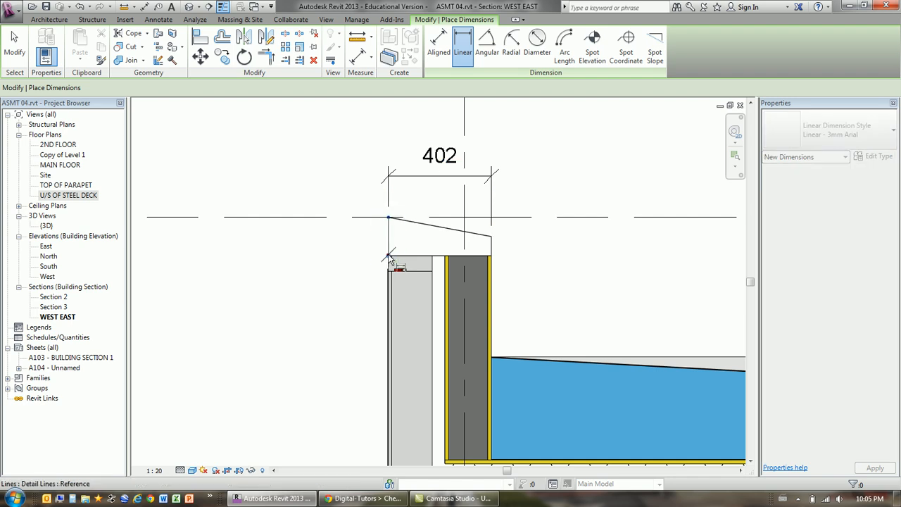
left_click(340, 267)
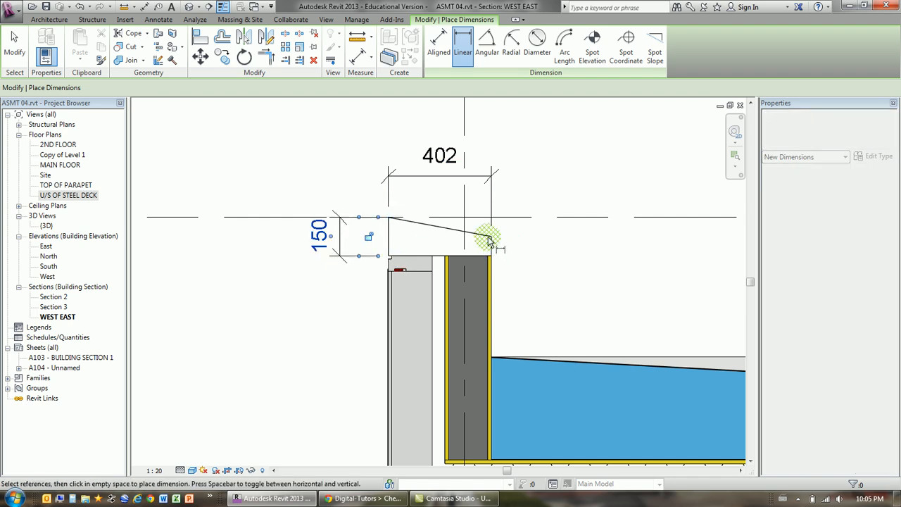
left_click(490, 236)
left_click(493, 257)
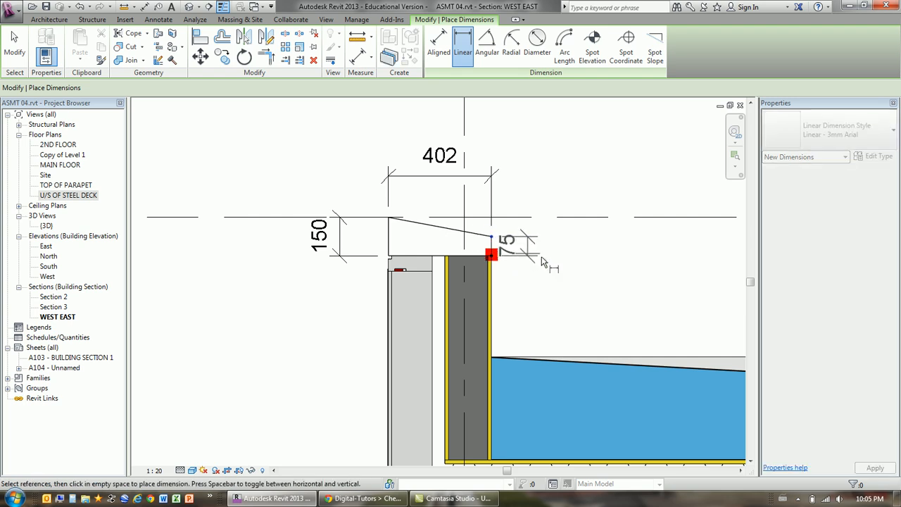
left_click(535, 261)
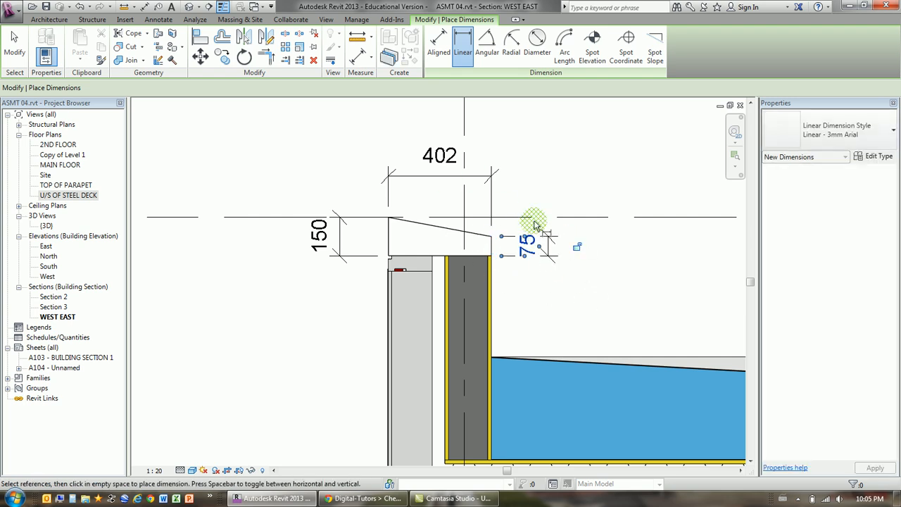
scroll(556, 217, "up", 1)
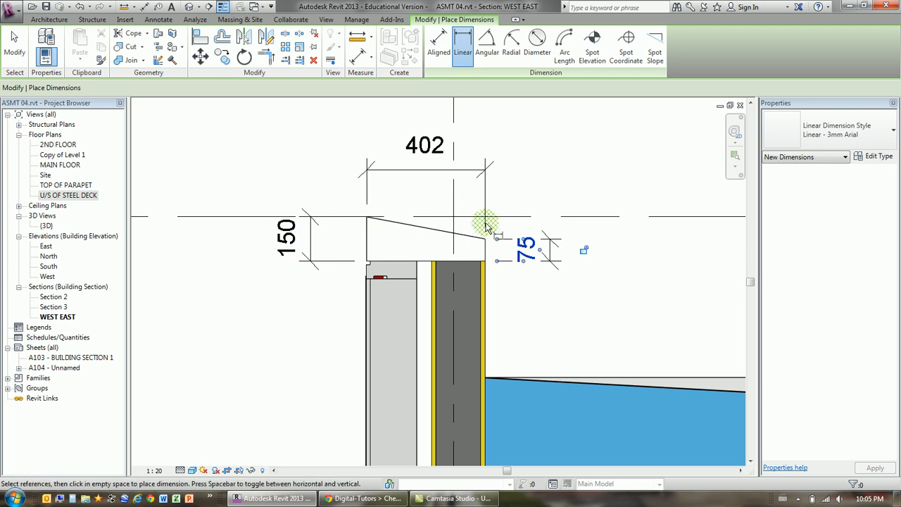
key("Escape")
key("Escape")
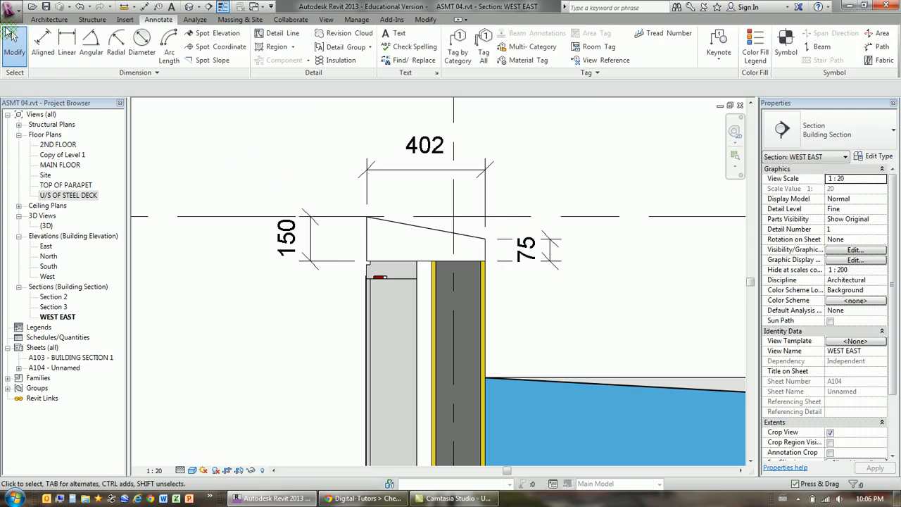
Step: Create a new family from the Metric Profile.rft template
left_click(12, 12)
mouse_move(27, 56)
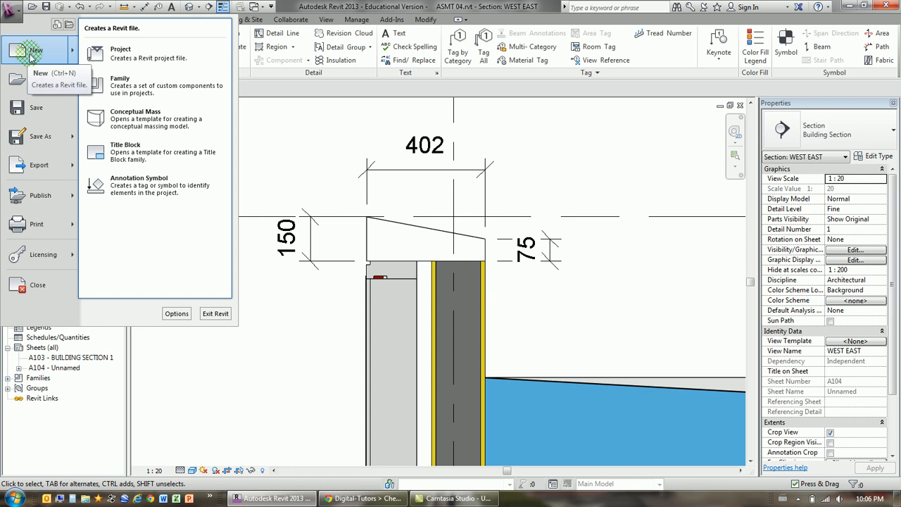
left_click(119, 90)
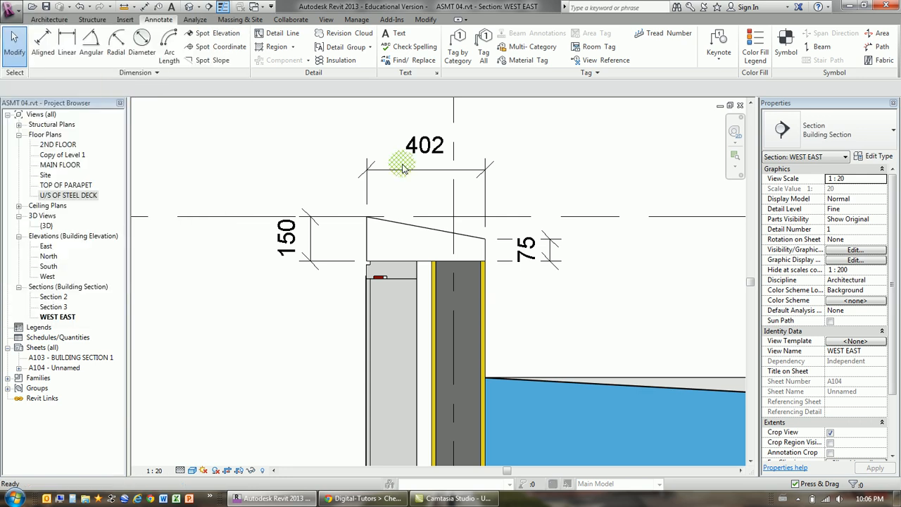
left_click_drag(408, 83, 406, 229)
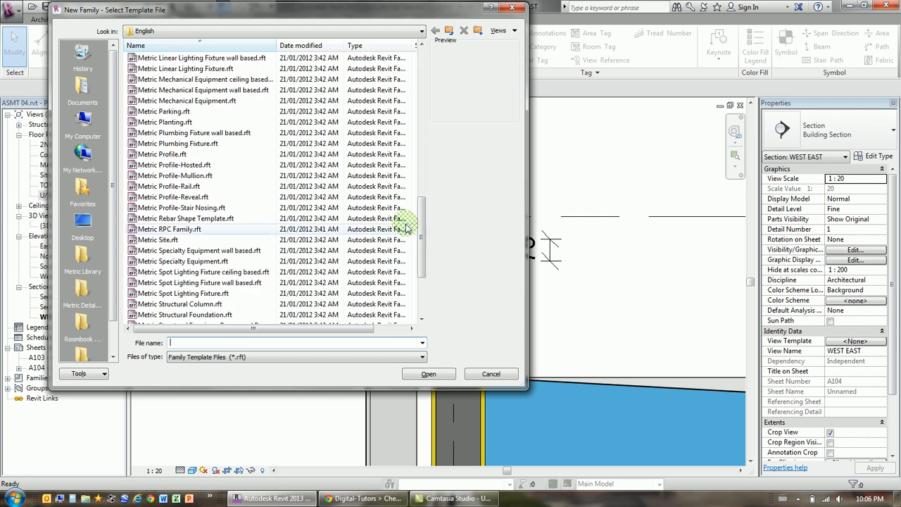
left_click(162, 153)
left_click(428, 373)
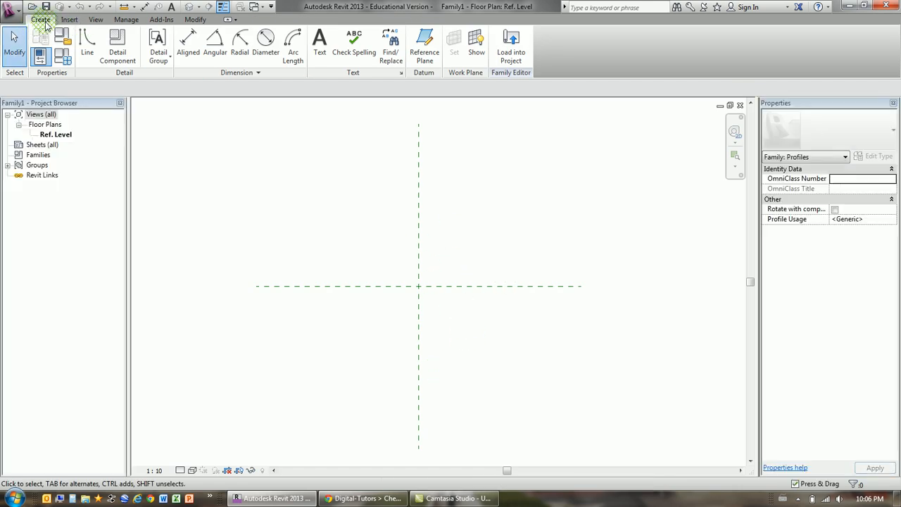
Step: Draw a 402 mm profile line along the horizontal reference plane, roughly centred on the vertical reference plane
left_click(87, 44)
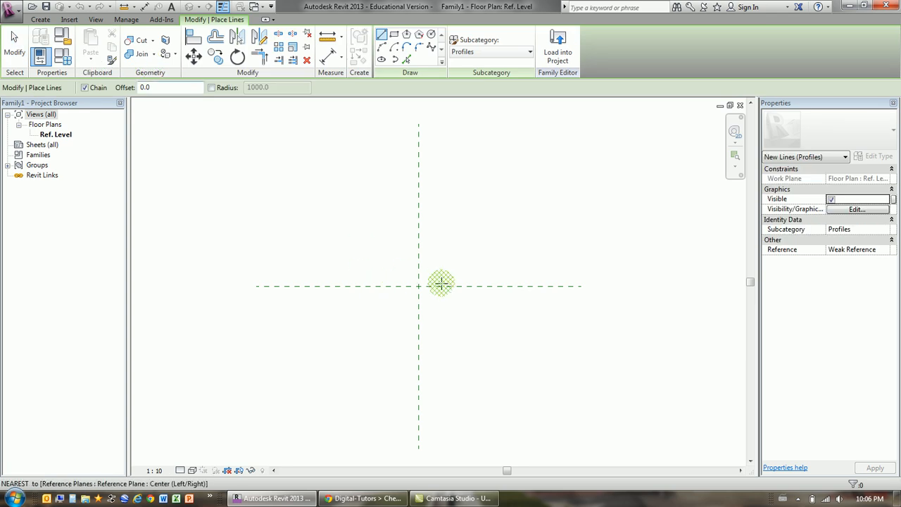
scroll(408, 285, "up", 3)
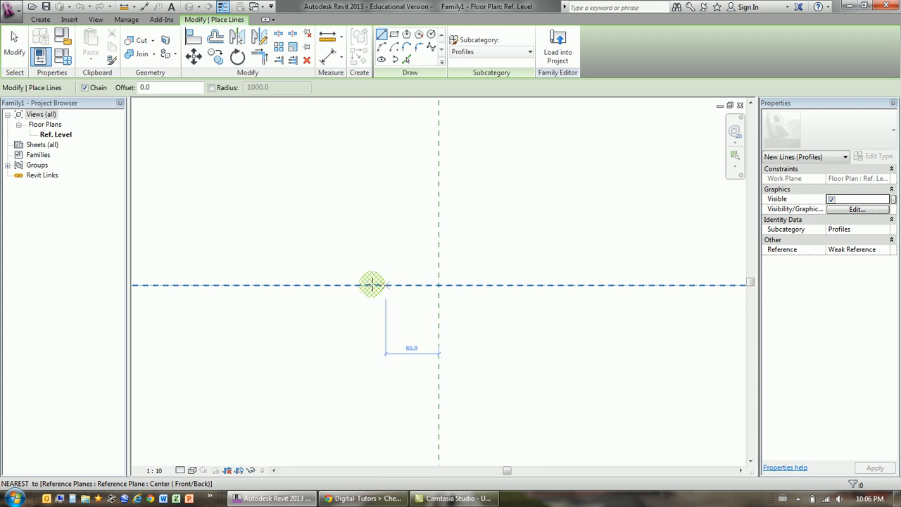
scroll(347, 283, "up", 6)
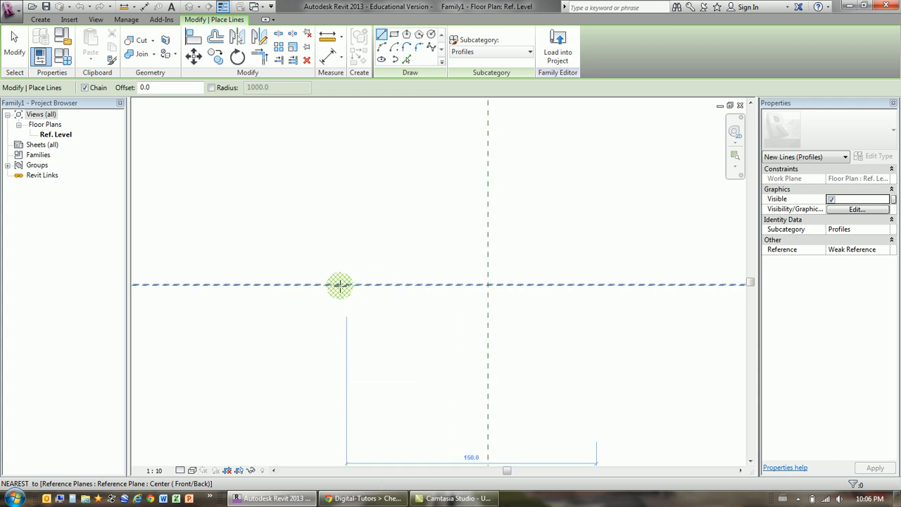
scroll(320, 280, "down", 4)
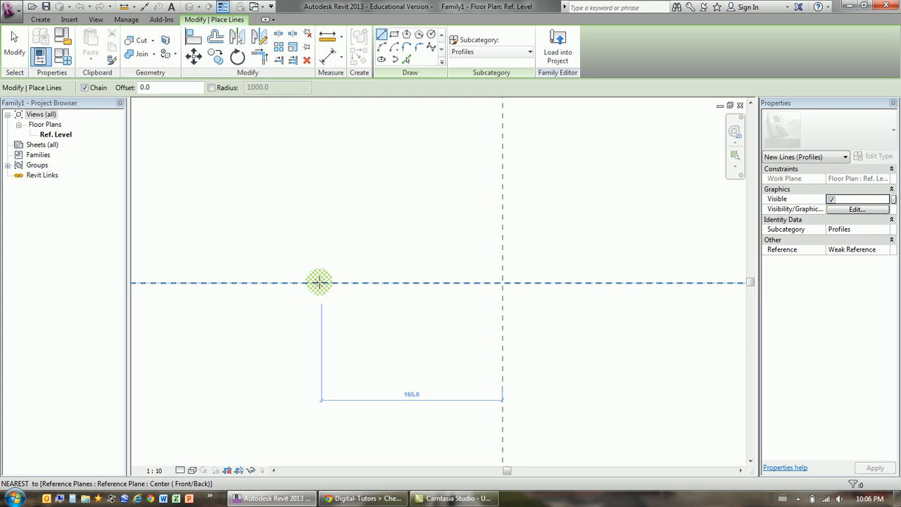
left_click(283, 282)
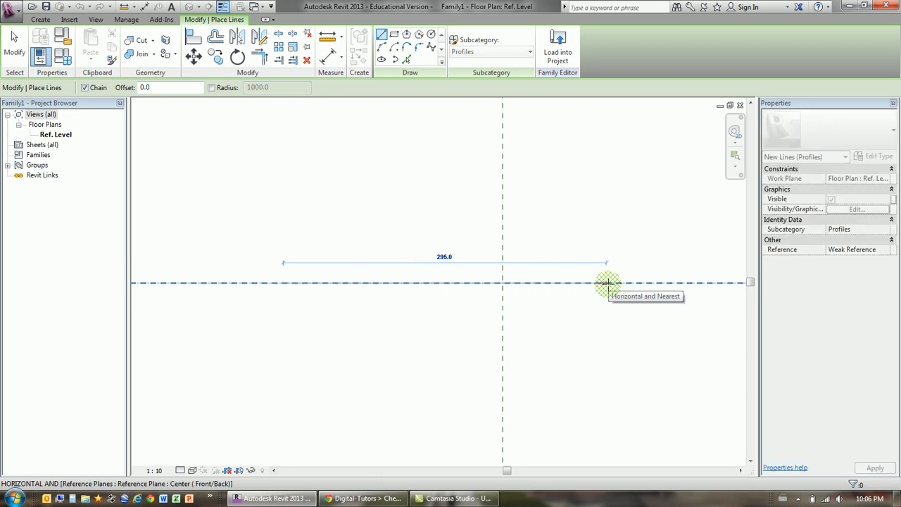
type("402")
key("Return")
Step: Draw a 75 mm vertical profile line up from the right end of the base line and end the chain
scroll(392, 305, "down", 3)
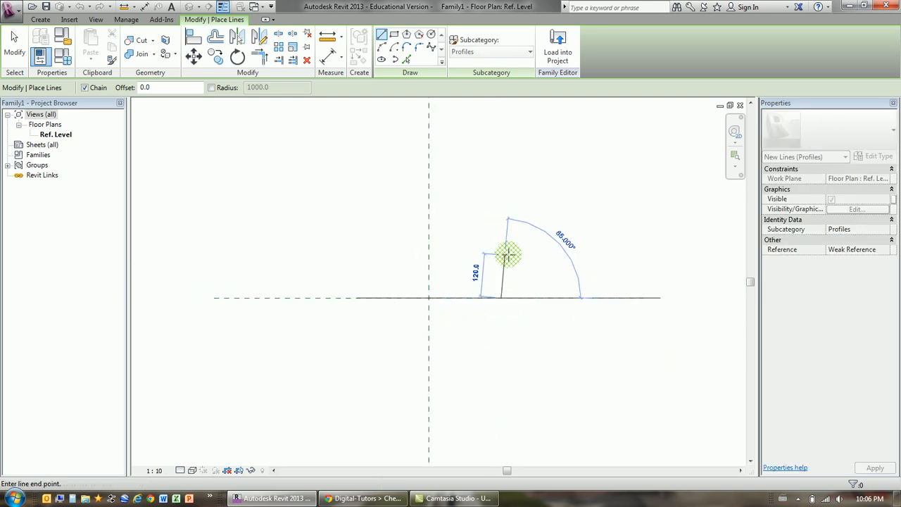
type("75")
key("Return")
right_click(535, 218)
left_click(553, 227)
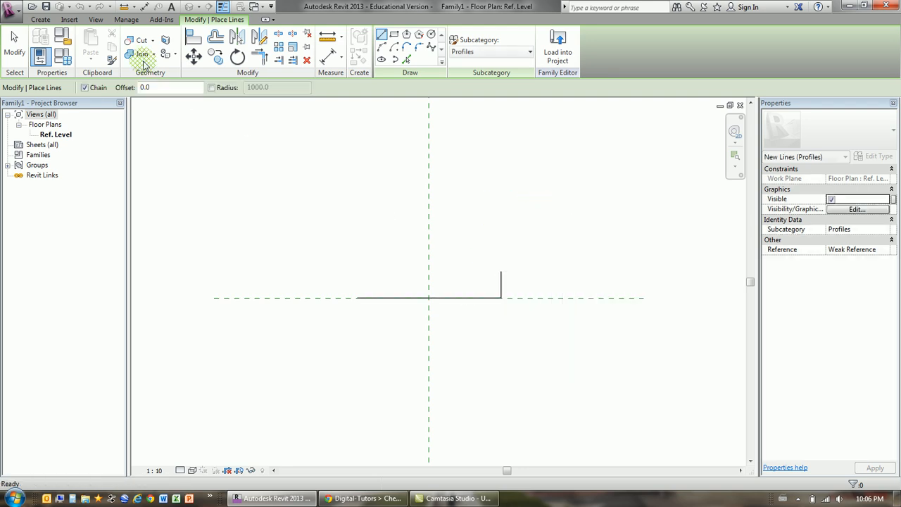
Step: Draw a 150 mm vertical profile line up from the left end of the base line
left_click(40, 19)
left_click(88, 44)
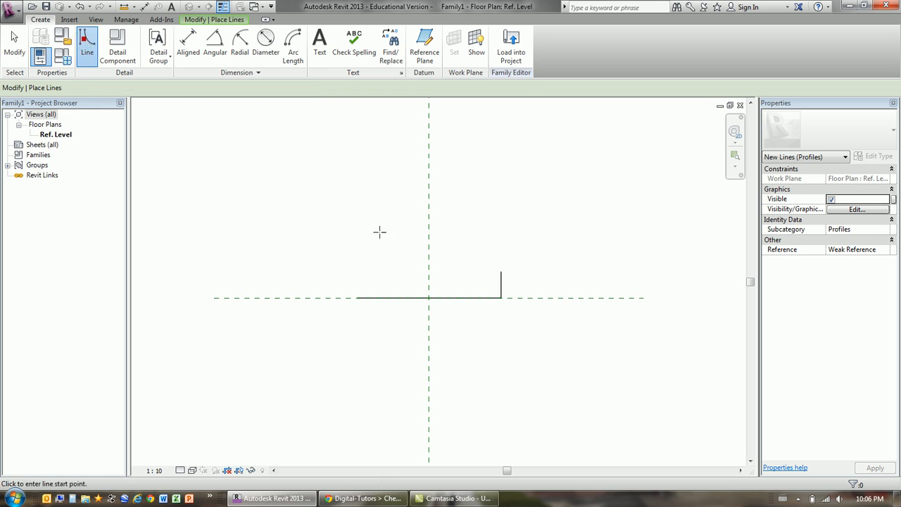
left_click(357, 298)
type("150")
key("Return")
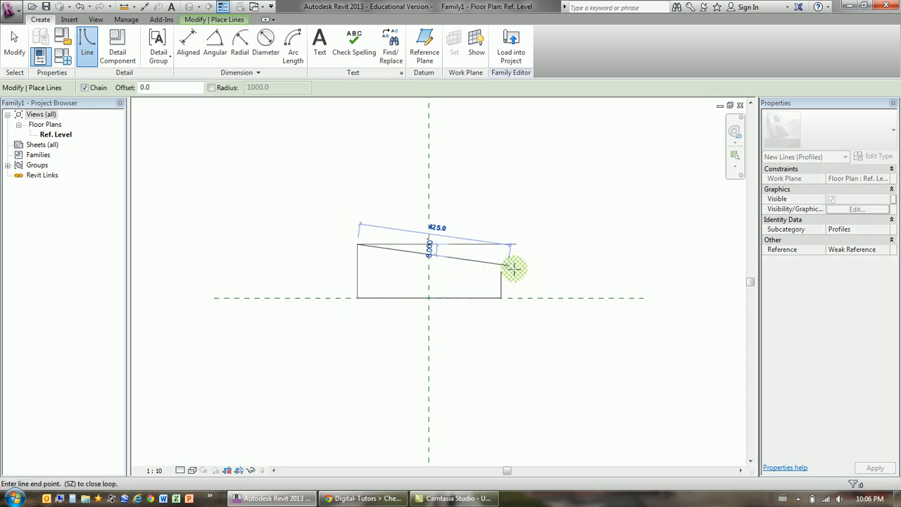
Step: Close the profile with a sloped line from the top of the 150 mm side to the top of the 75 mm side
left_click(501, 272)
left_click(14, 44)
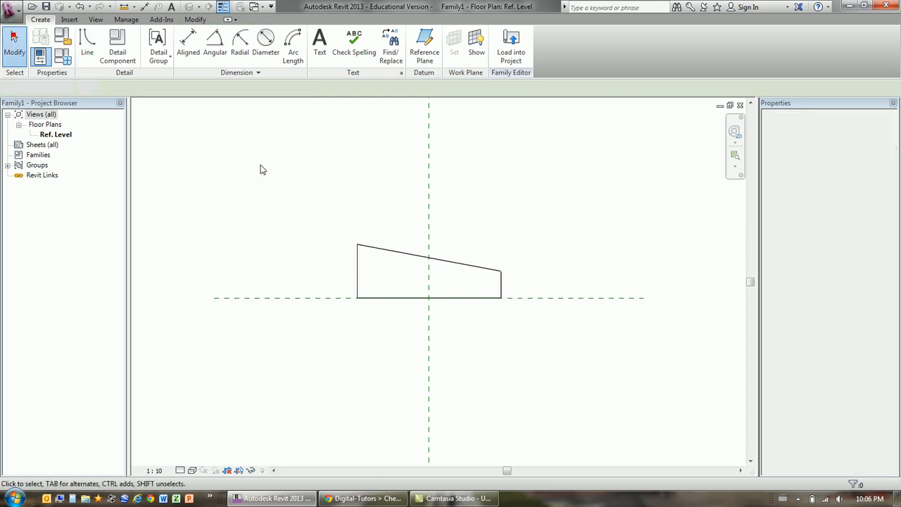
scroll(426, 303, "up", 4)
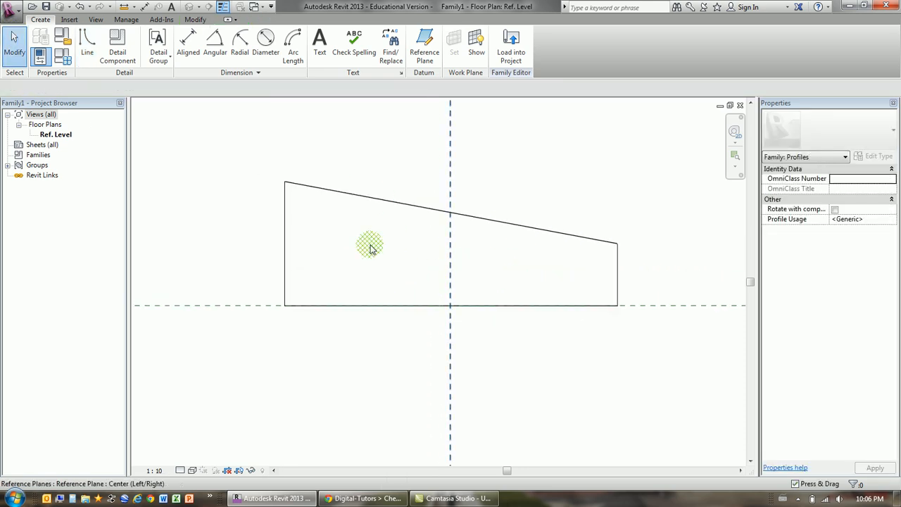
Step: Start saving the profile as a new family file
left_click(9, 10)
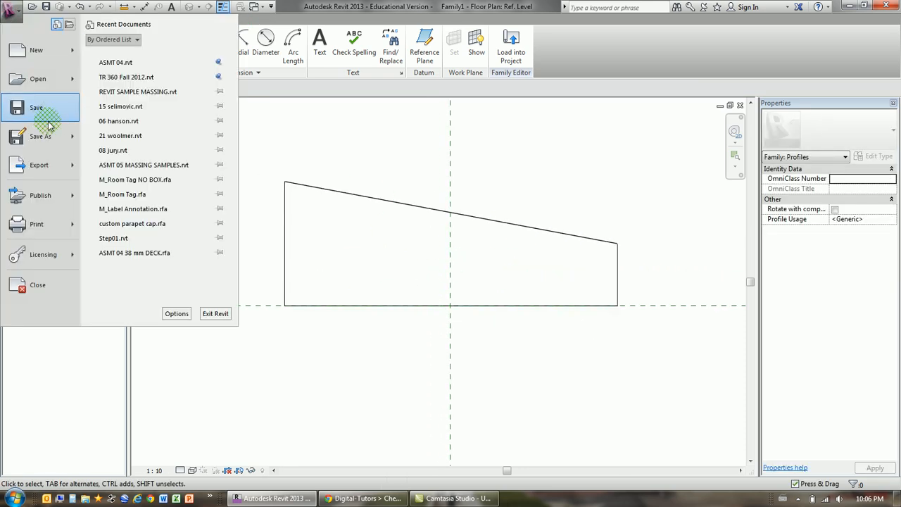
mouse_move(41, 136)
left_click(119, 96)
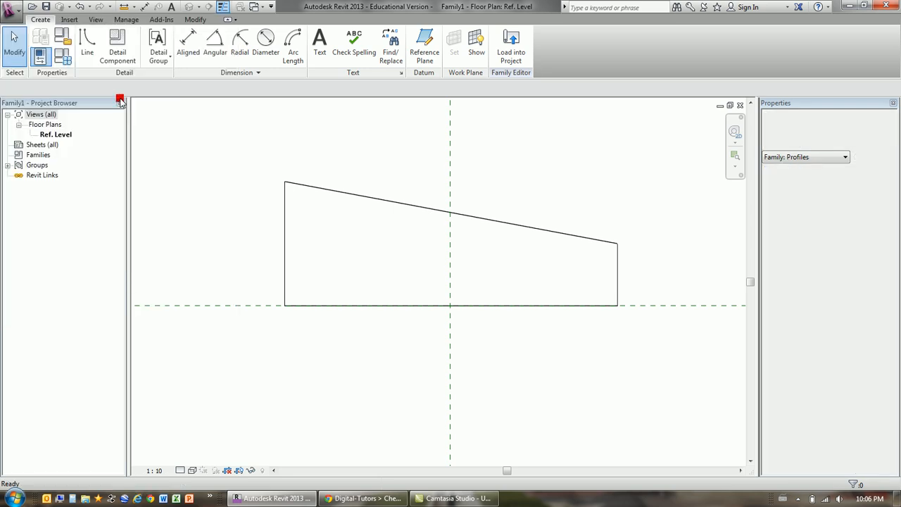
left_click(211, 50)
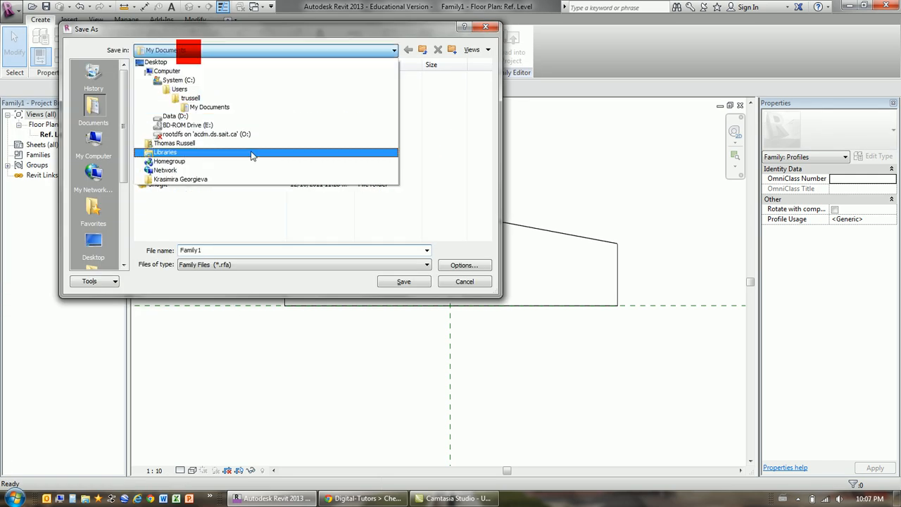
left_click(181, 116)
double_click(164, 88)
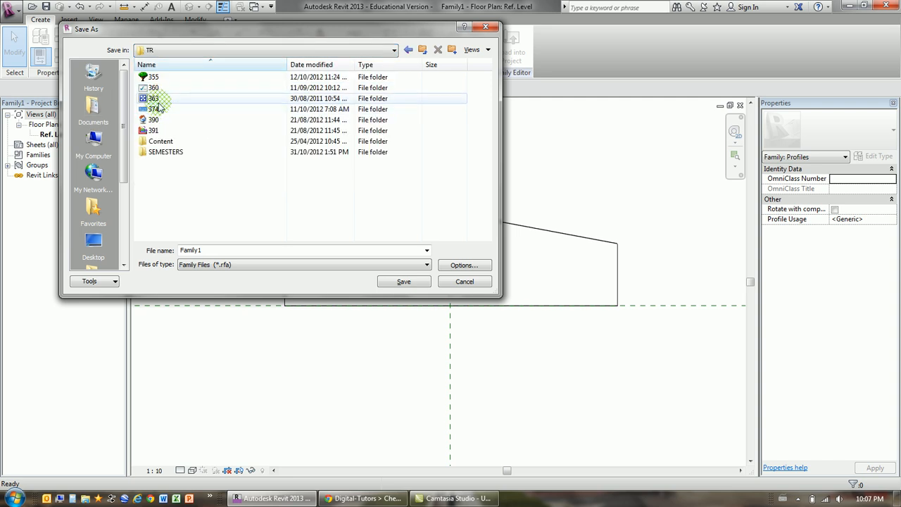
Step: Browse to the ProgramData\Autodesk\RVT 2013 folder on drive C as the family's save location
left_click(190, 50)
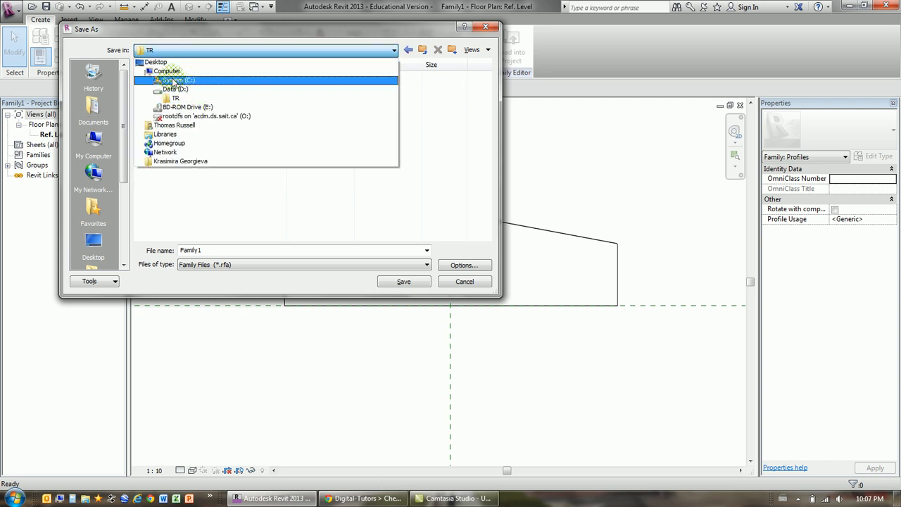
left_click(175, 81)
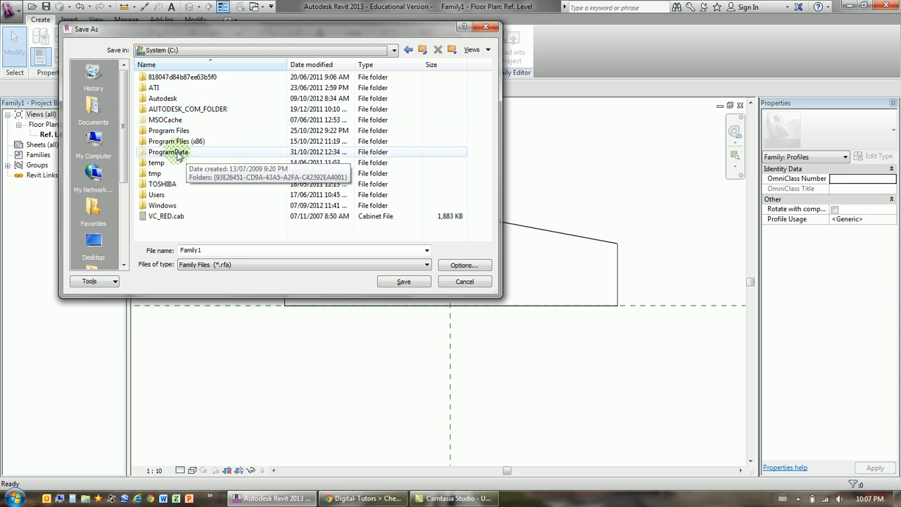
double_click(176, 154)
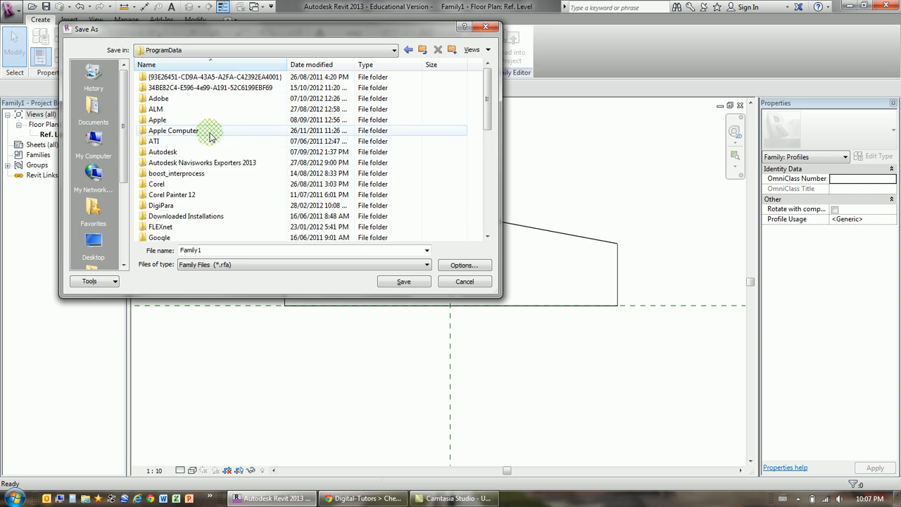
double_click(173, 151)
left_click(175, 205)
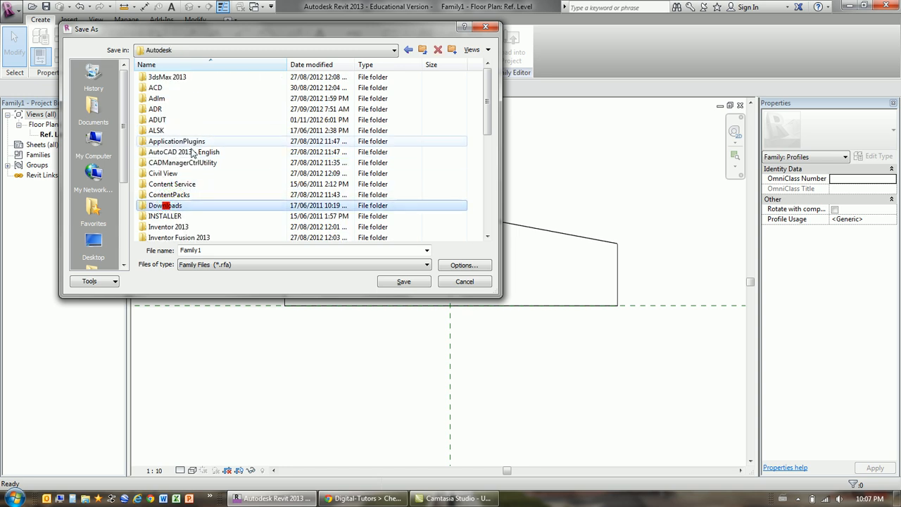
scroll(172, 202, "down", 4)
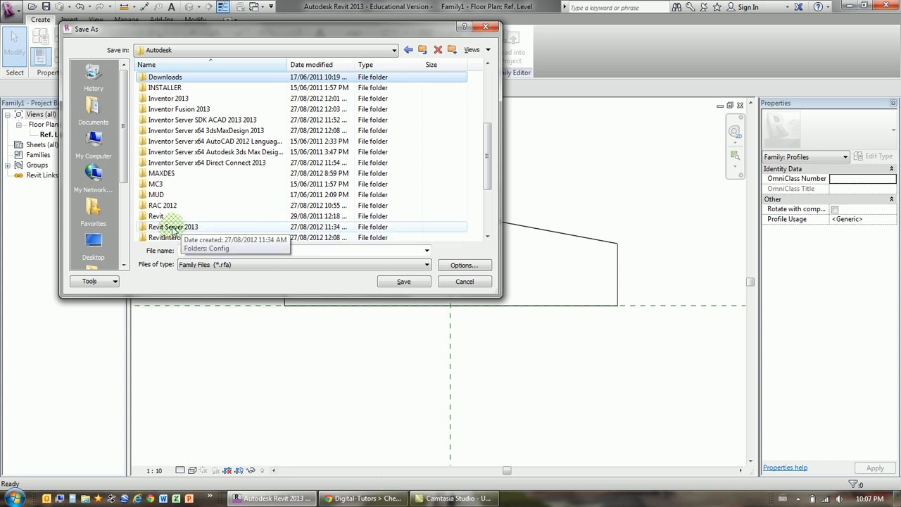
scroll(176, 229, "down", 3)
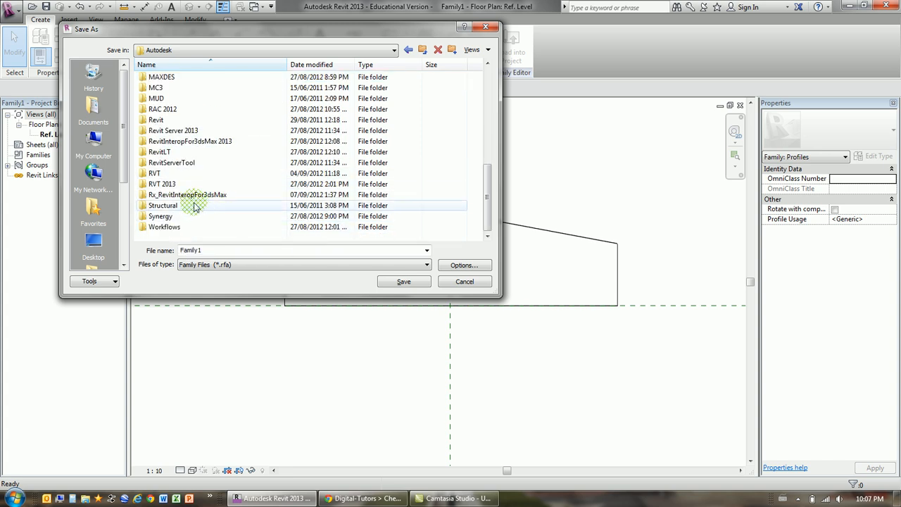
double_click(167, 184)
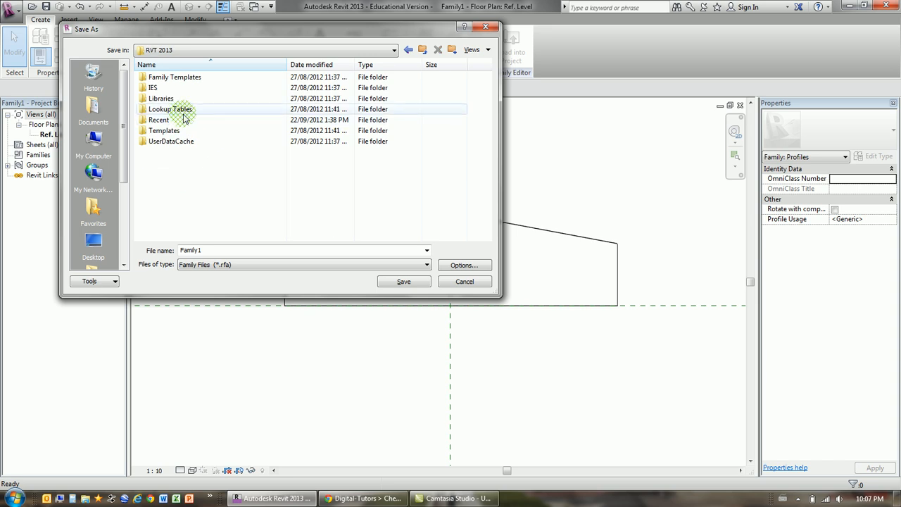
Step: Save the family as Parapet Cap 360 in the Libraries\Canada\Profiles folder and load it into the ASMT 04 project
double_click(161, 98)
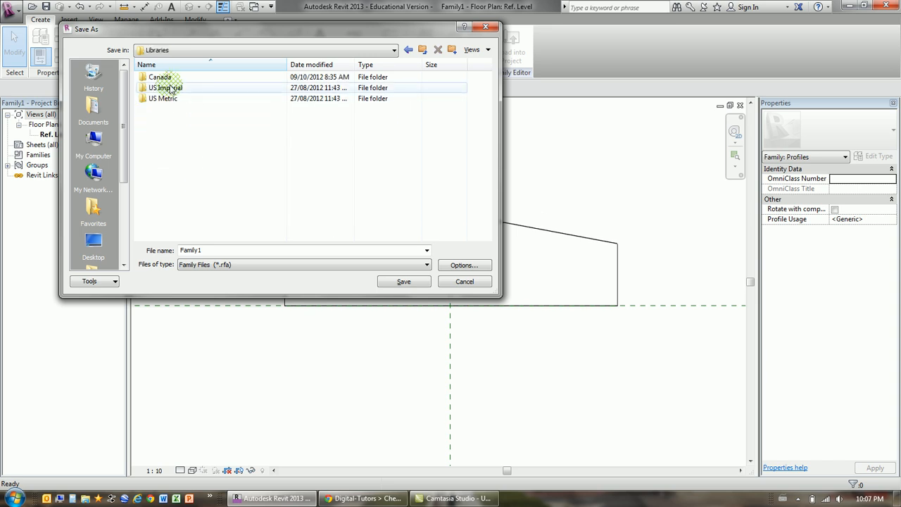
double_click(160, 78)
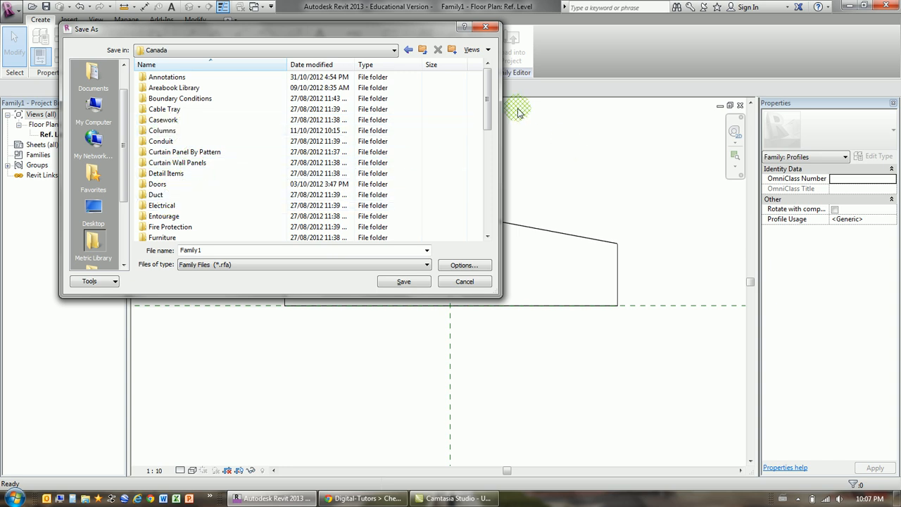
left_click_drag(486, 119, 481, 184)
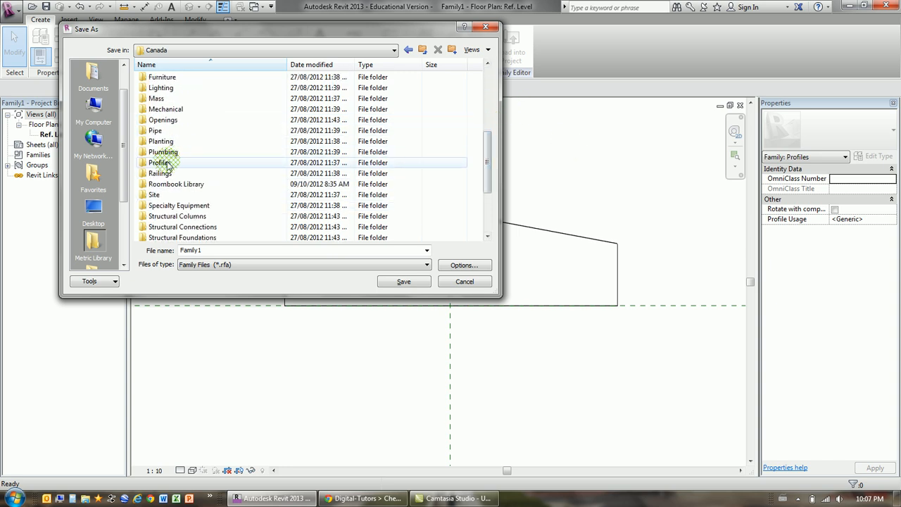
double_click(166, 162)
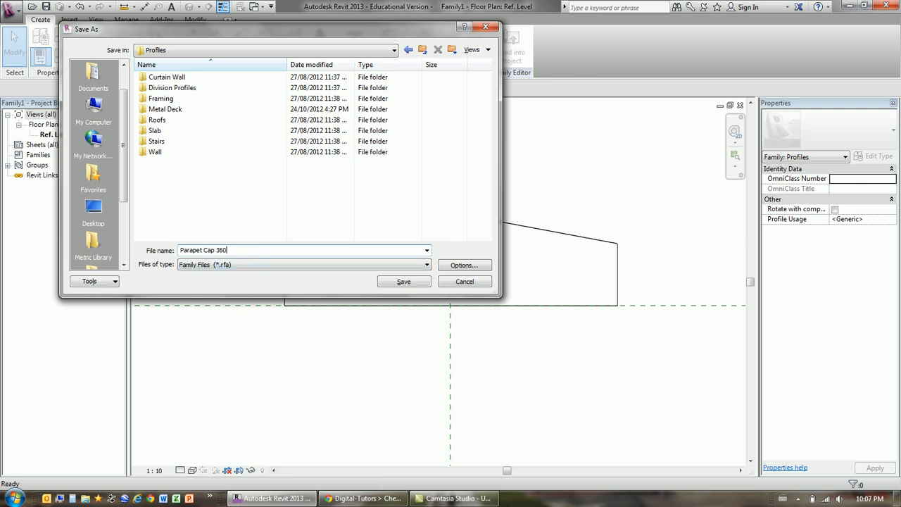
left_click(380, 280)
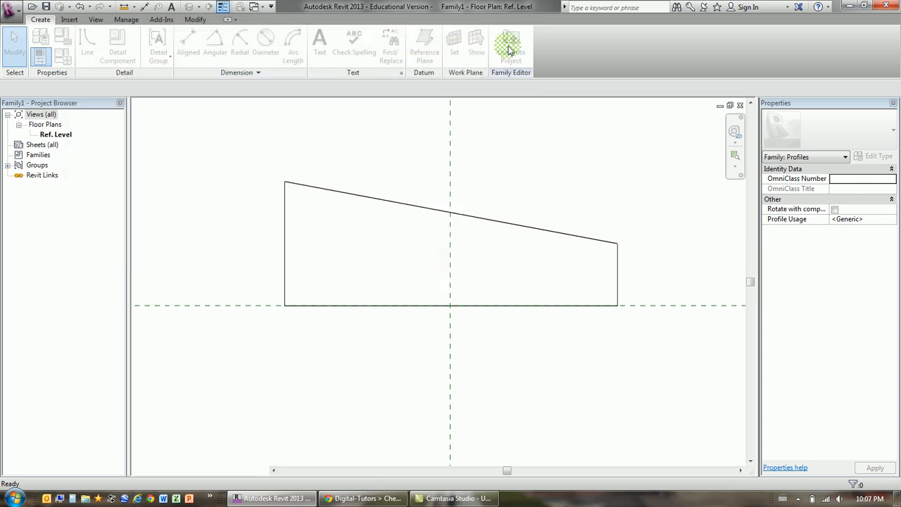
left_click(511, 55)
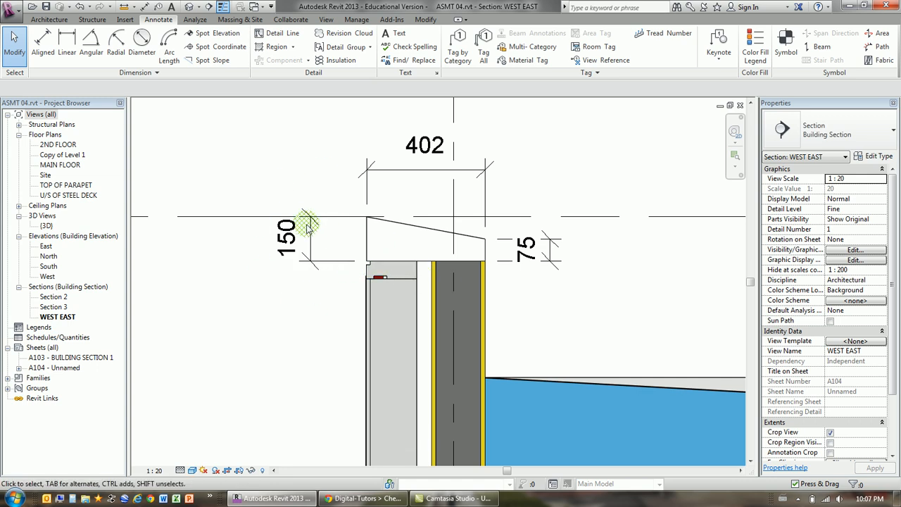
Step: Delete the 150, 402 and 75 mm dimensions around the parapet cap outline in the WEST EAST section
scroll(343, 247, "down", 3)
middle_click_drag(462, 261, 342, 255)
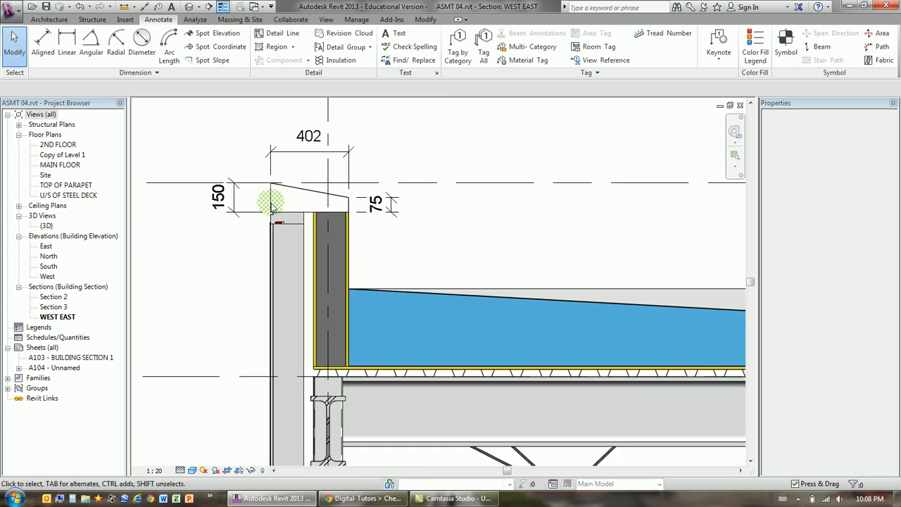
scroll(281, 205, "up", 4)
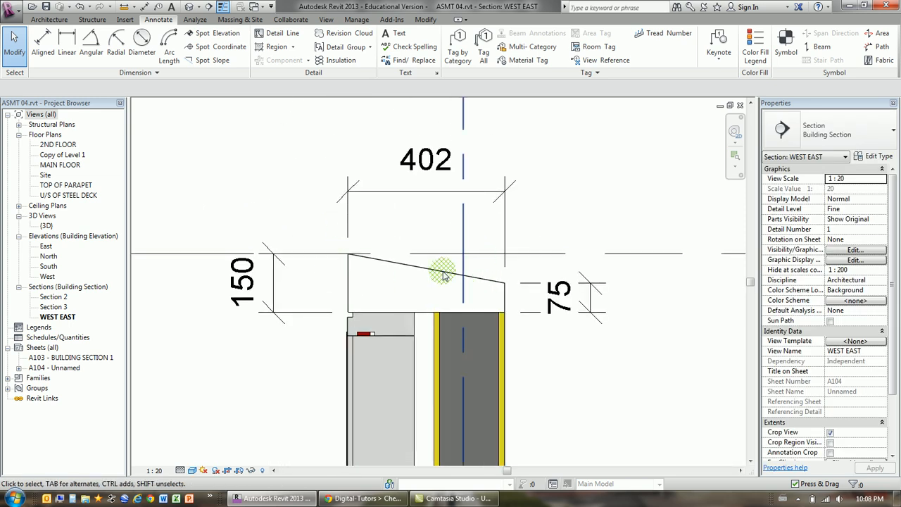
scroll(357, 220, "down", 3)
scroll(362, 245, "up", 2)
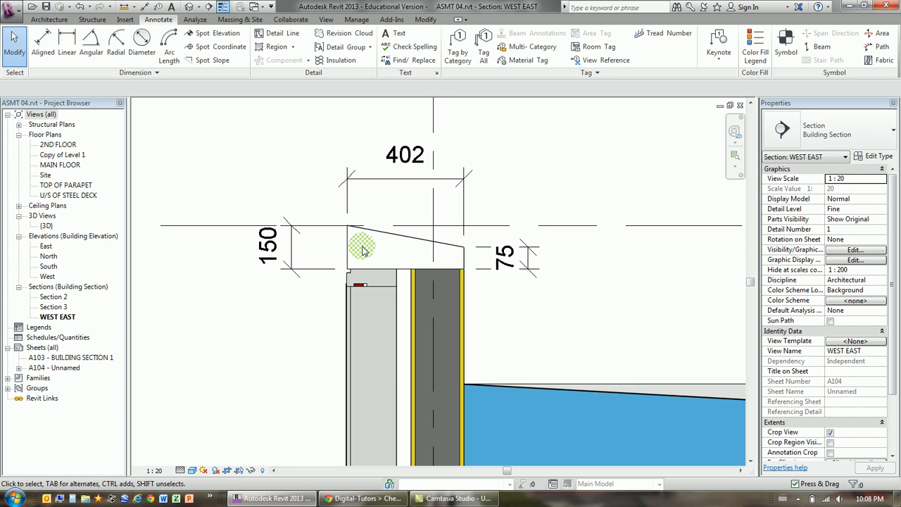
left_click(275, 249)
key("Escape")
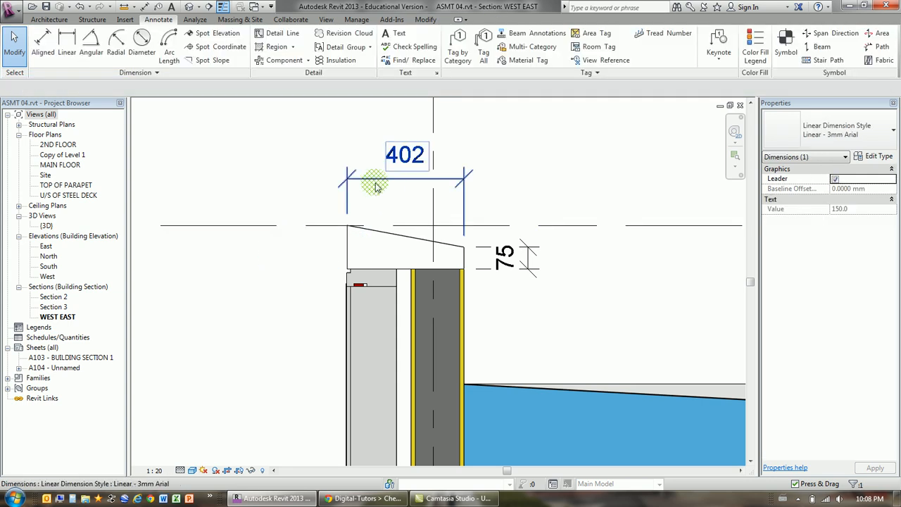
left_click(405, 156)
key("Delete")
left_click(504, 256)
key("Delete")
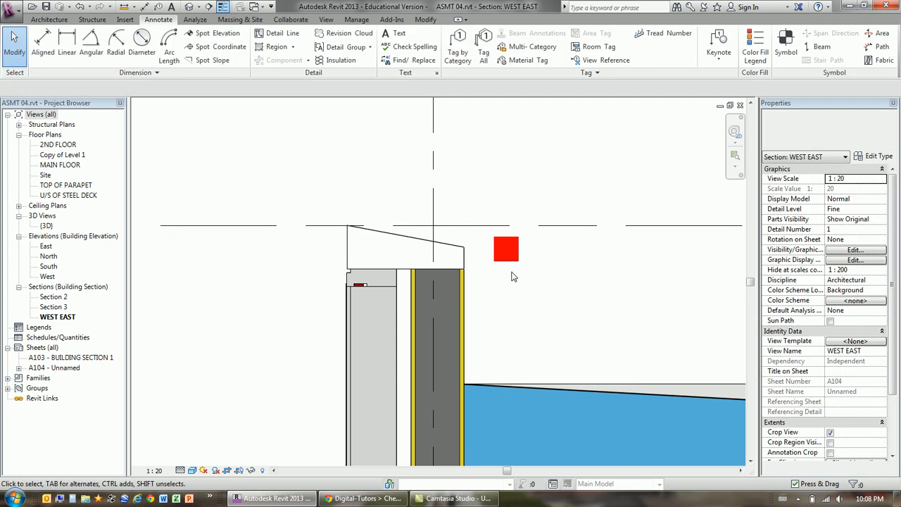
Step: Delete the four detail lines that outline the parapet cap above the wall
left_click(464, 256)
key("Delete")
left_click(382, 231)
key("Delete")
left_click(347, 250)
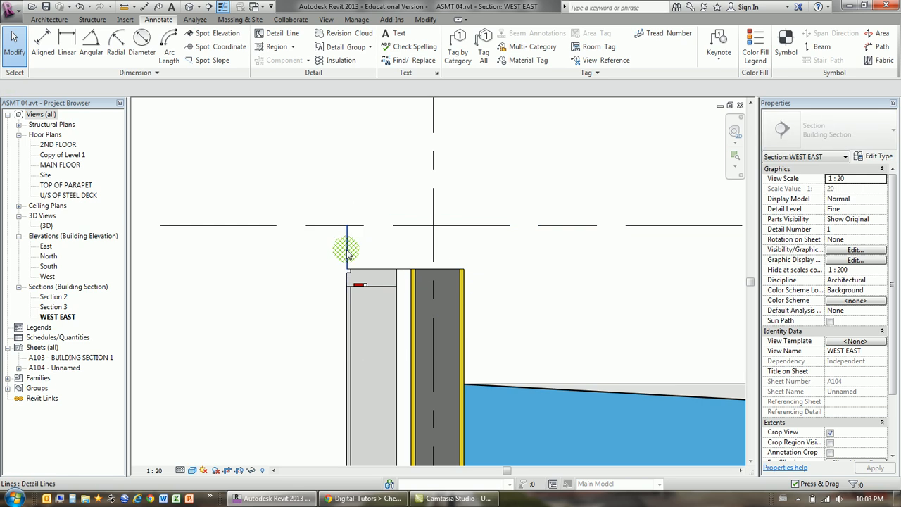
key("Delete")
left_click(407, 270)
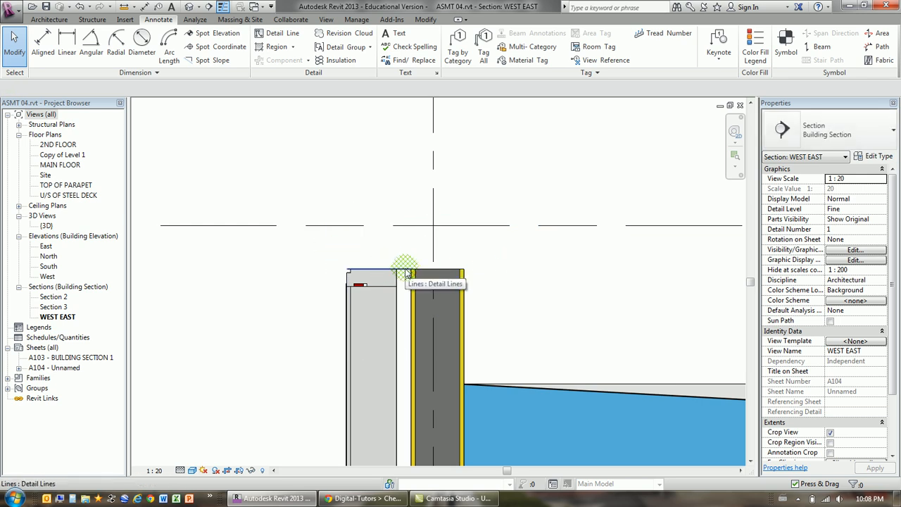
key("Delete")
Step: Open the layer structure of the parapet wall's type for editing
scroll(373, 219, "down", 3)
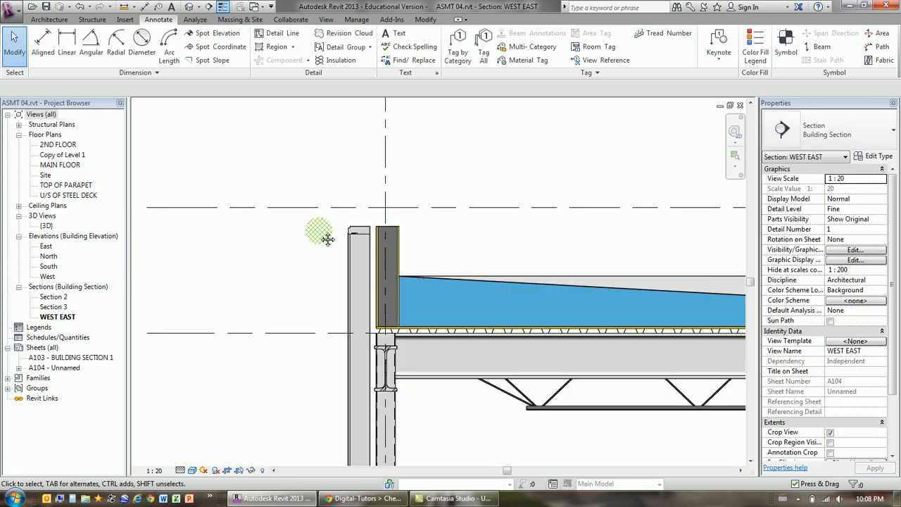
scroll(391, 273, "up", 3)
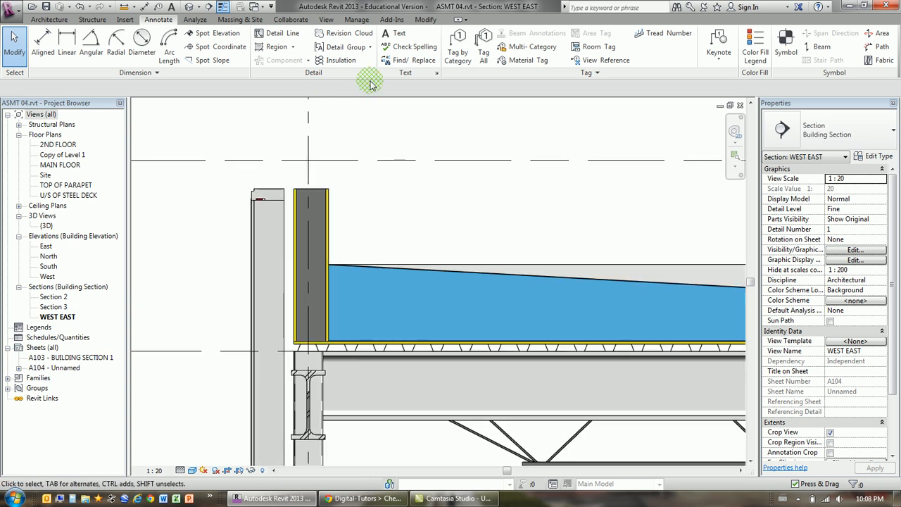
left_click(325, 232)
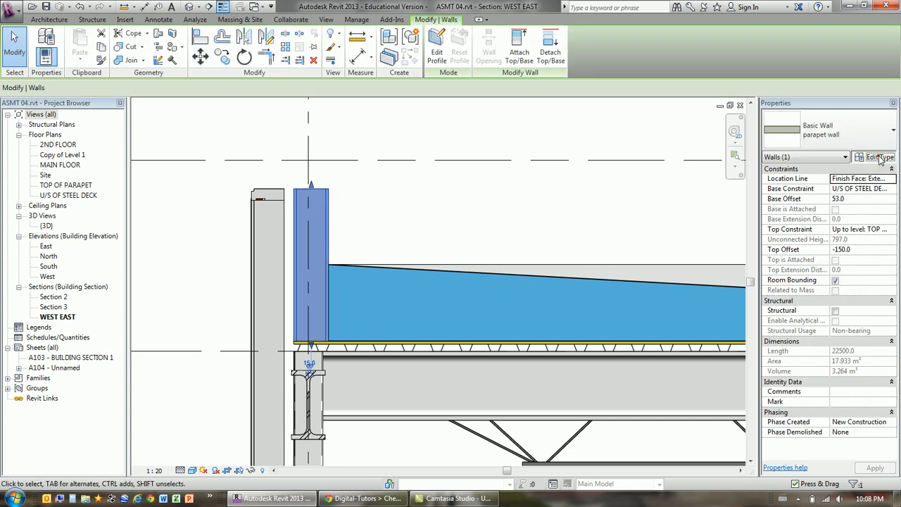
left_click(877, 156)
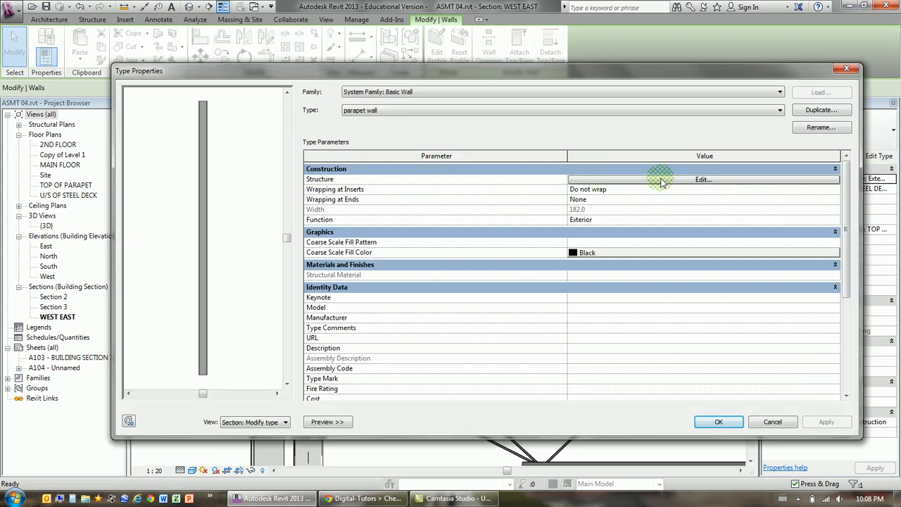
left_click(664, 181)
mouse_move(223, 150)
middle_mouse_down()
mouse_move(225, 294)
mouse_move(241, 157)
mouse_move(229, 148)
middle_mouse_up()
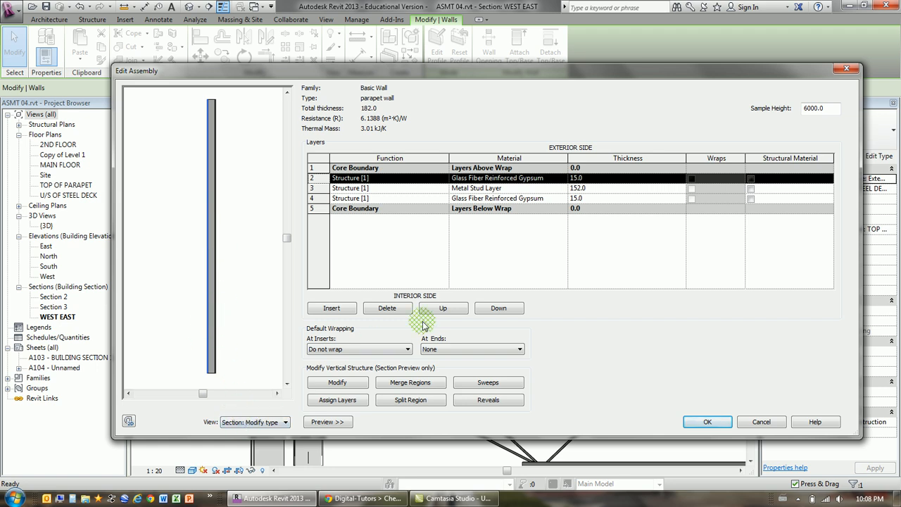
Step: Add a wall sweep to the parapet wall's assembly using the Parapet Cap 360 profile
left_click(479, 384)
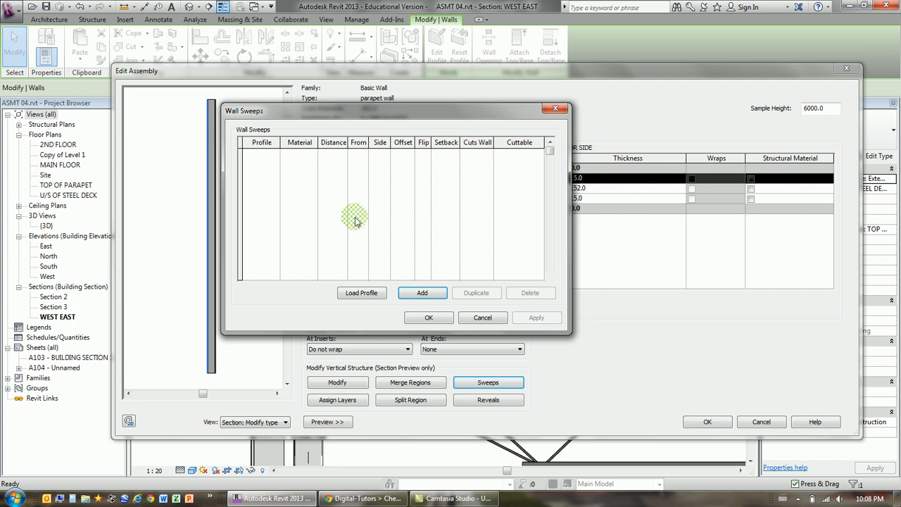
left_click(272, 157)
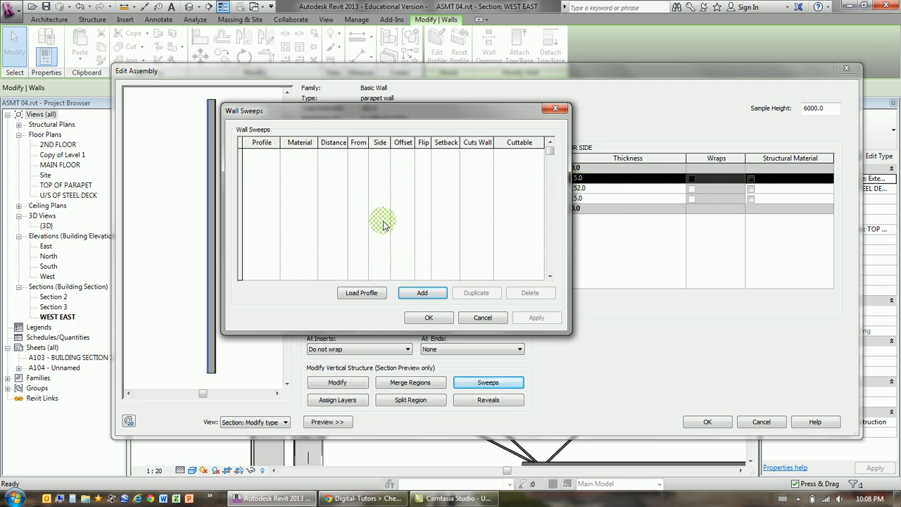
left_click(431, 293)
left_click(240, 150)
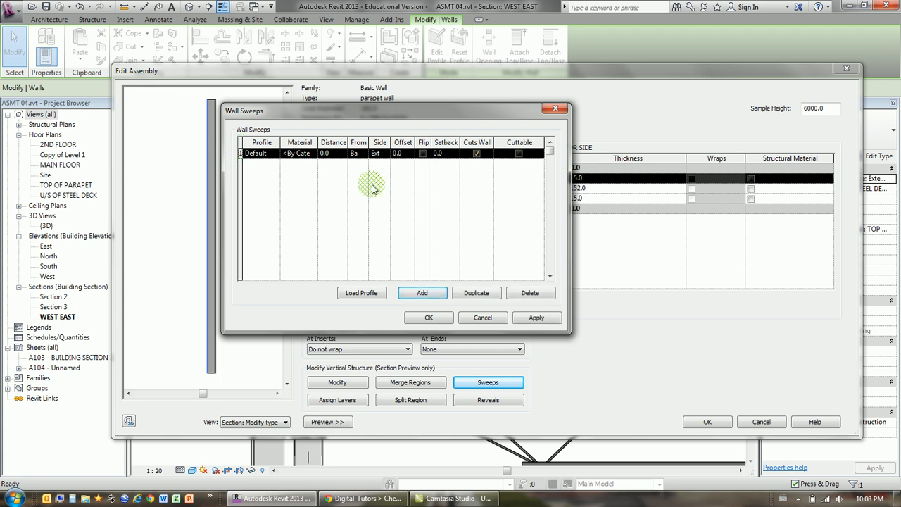
left_click(271, 154)
left_click(274, 153)
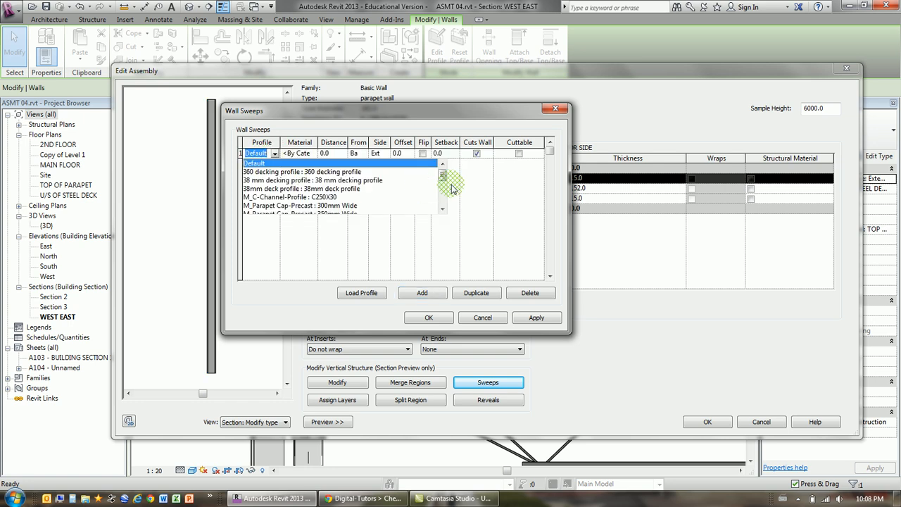
left_click_drag(443, 178, 442, 209)
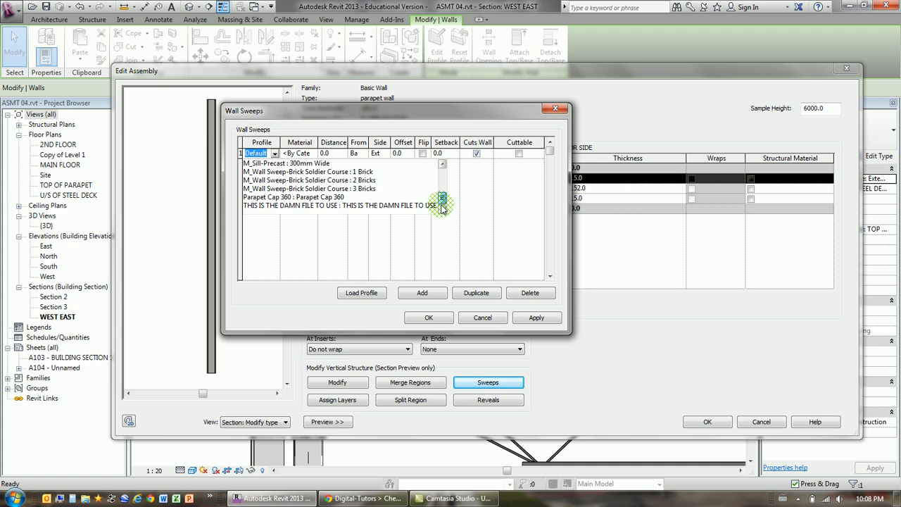
left_click(321, 197)
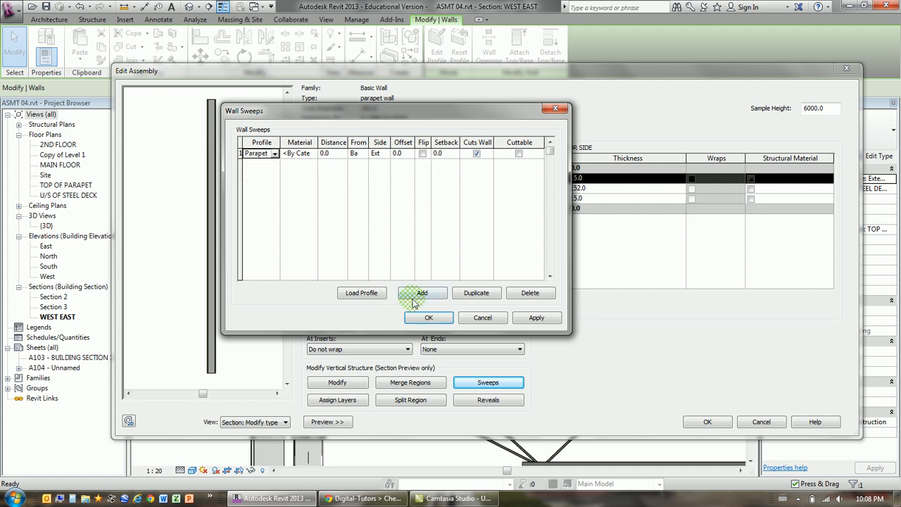
Step: Set the cap sweep's distance to 700 from the wall base and apply it to the assembly
left_click_drag(373, 118, 510, 131)
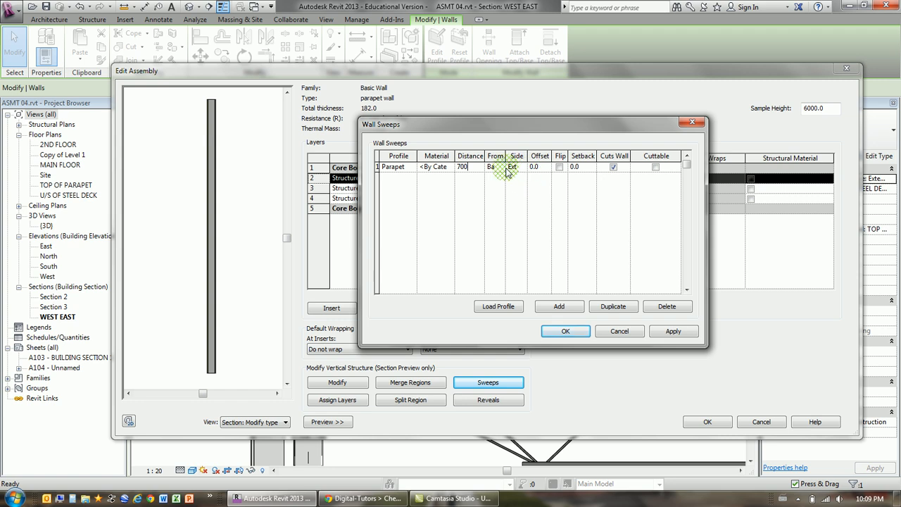
left_click(504, 169)
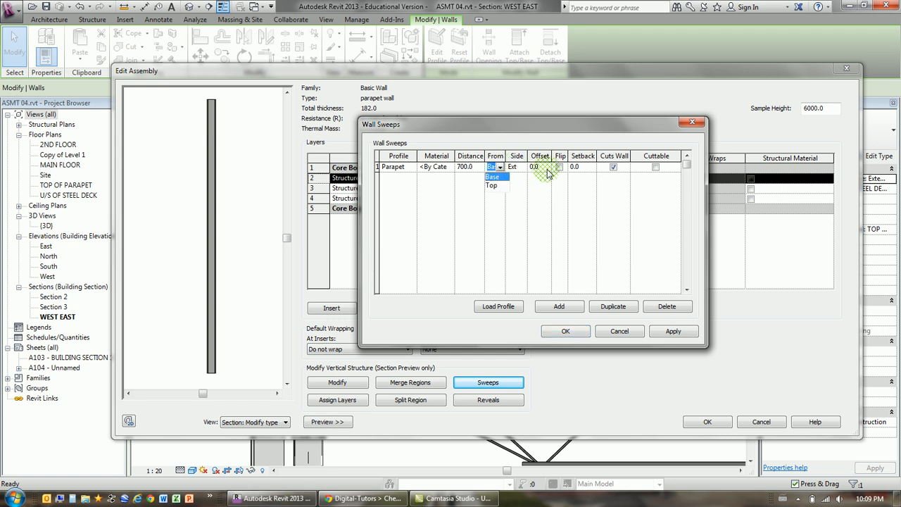
left_click(673, 333)
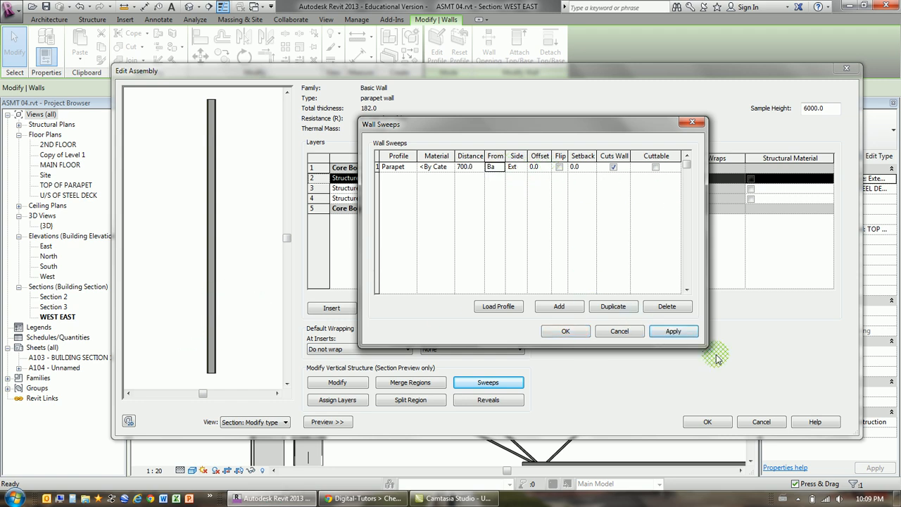
left_click(672, 332)
left_click(231, 343)
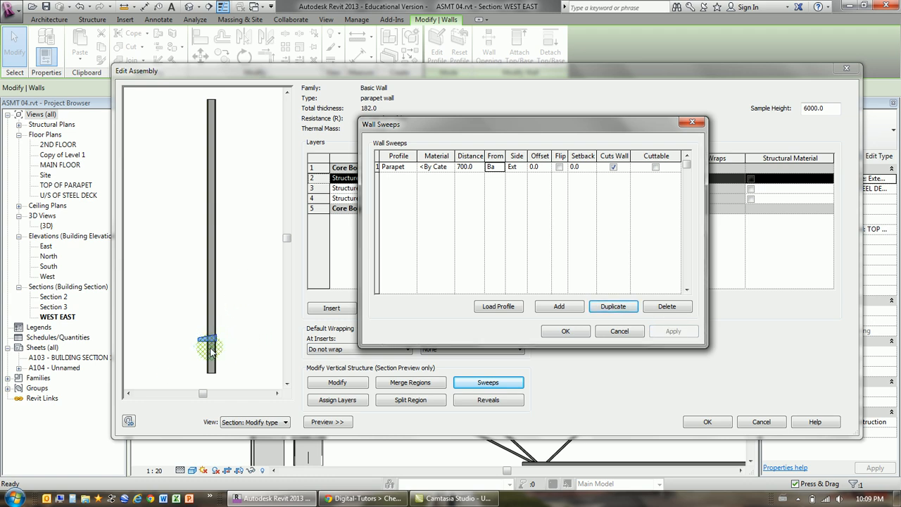
Step: Try the cap sweep flipped, turn the flip off again, and set its offset to 100
left_click(559, 167)
left_click(672, 333)
left_click(559, 167)
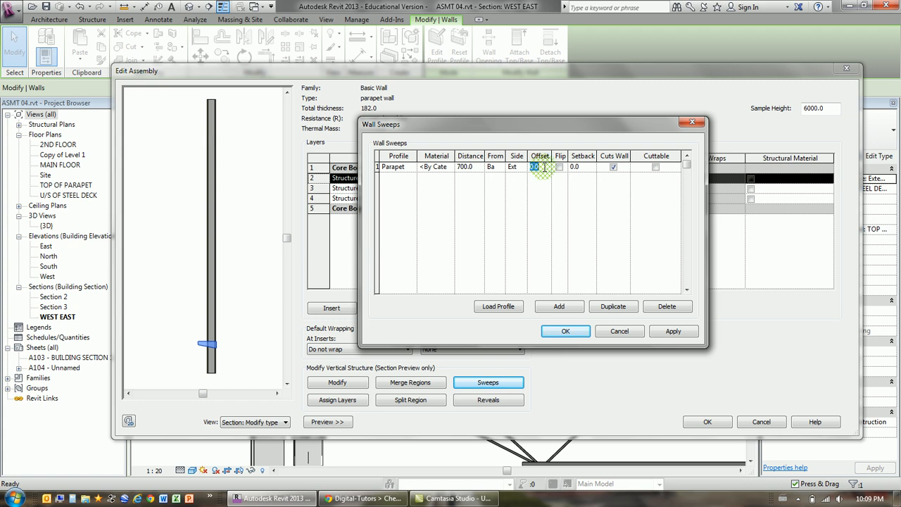
left_click(673, 331)
left_click(566, 330)
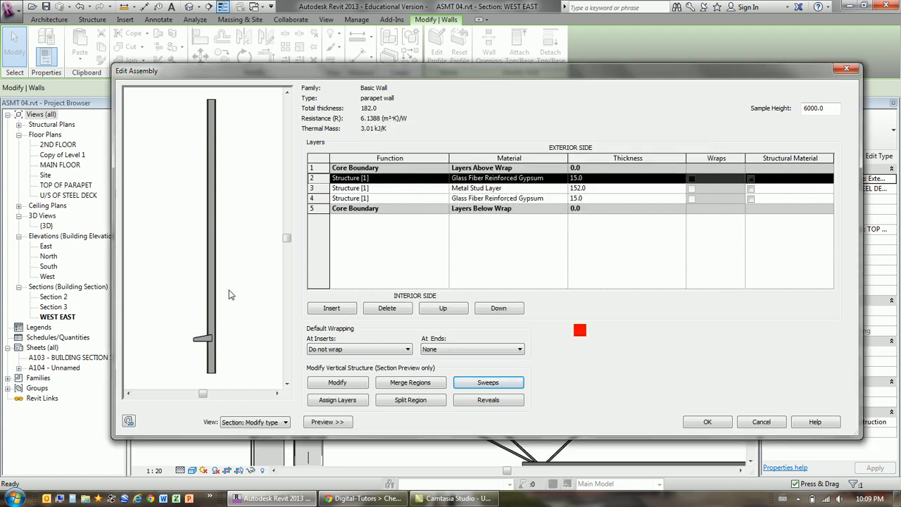
Step: Reopen the wall sweeps and switch the parapet cap sweep to the interior side of the wall
scroll(239, 215, "up", 3)
scroll(227, 276, "up", 3)
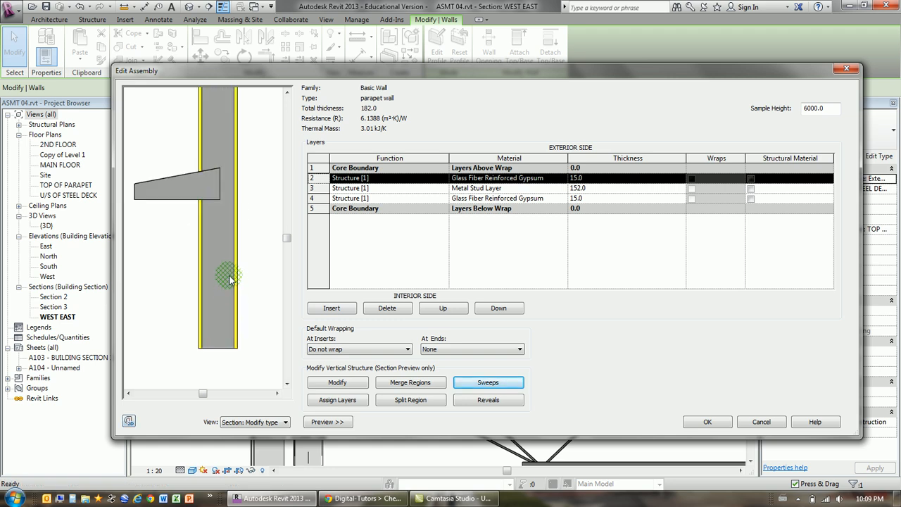
middle_click_drag(231, 250, 228, 252)
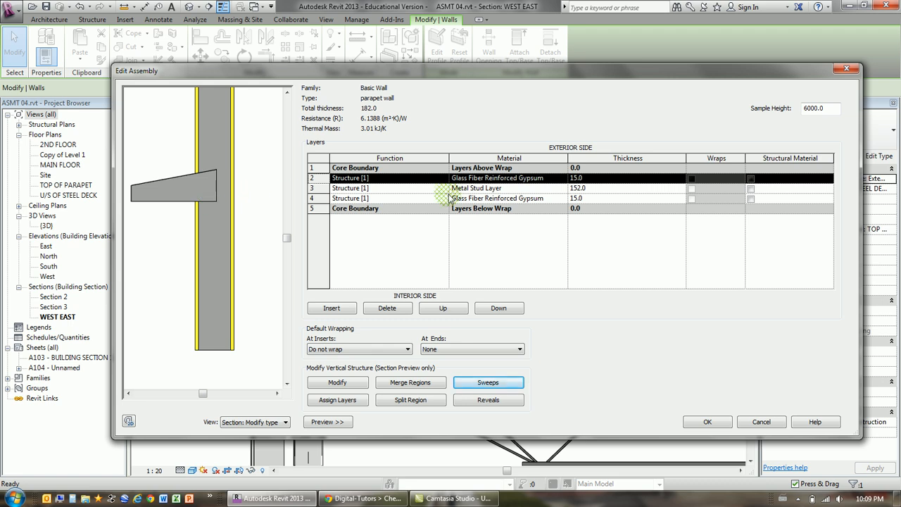
middle_click_drag(185, 223, 190, 212)
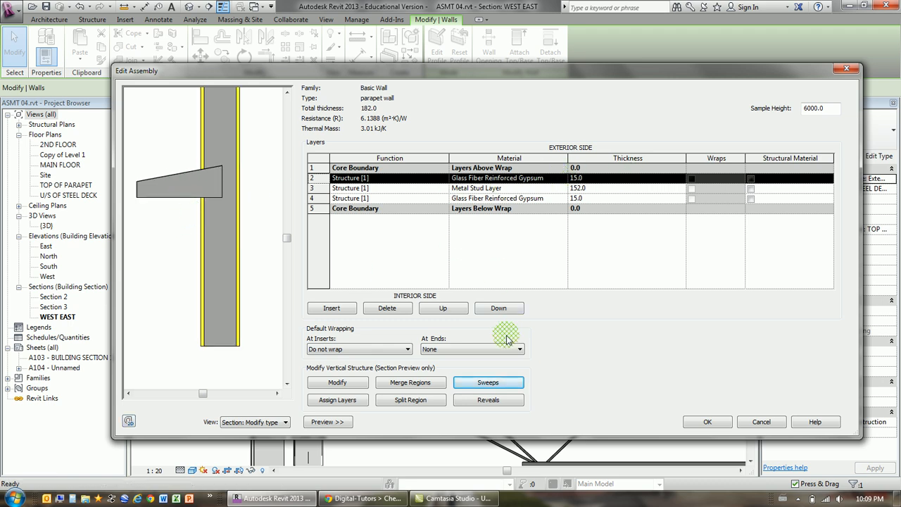
left_click(488, 383)
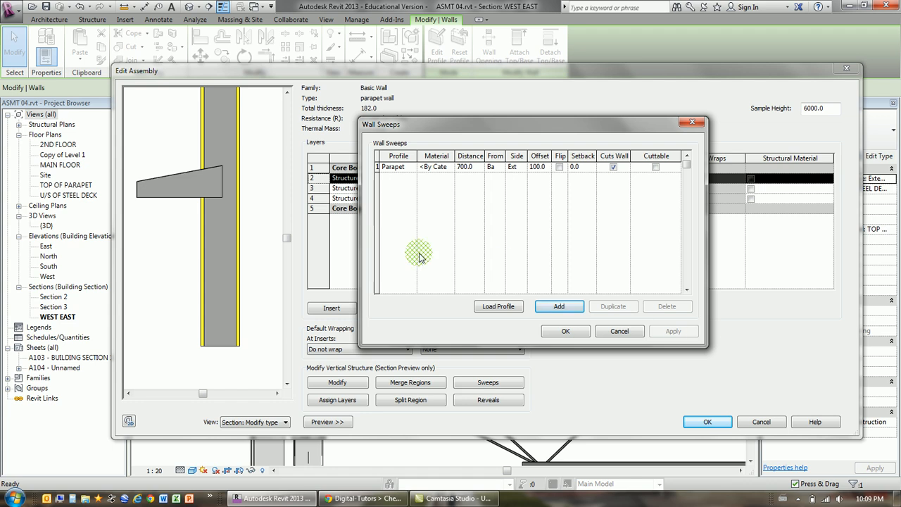
left_click(545, 168)
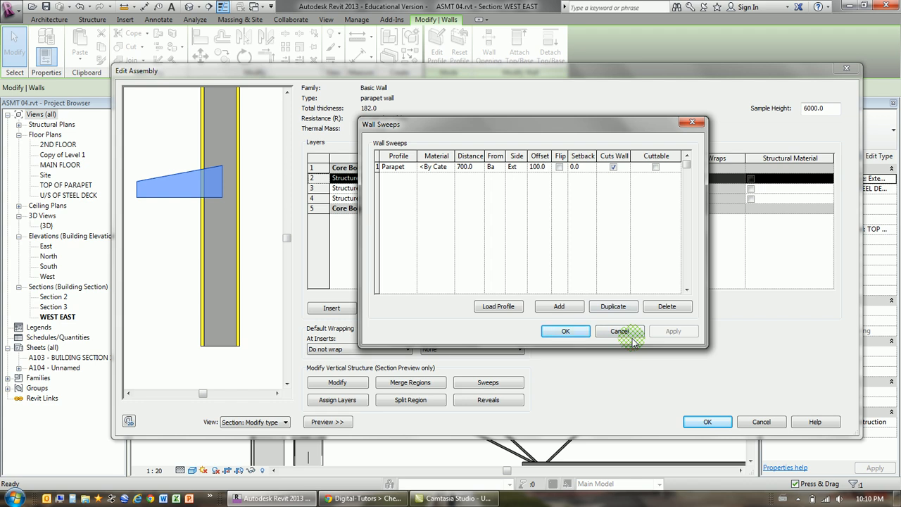
left_click(517, 168)
left_click(518, 186)
left_click(673, 331)
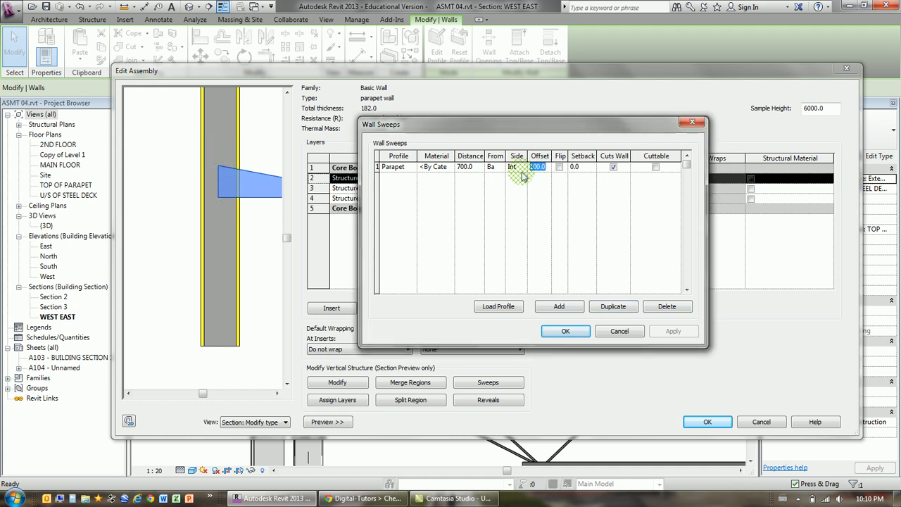
Step: Adjust the cap sweep's offset through 0, -150 and -200 to -201, and accept the parapet wall's type changes
left_click(673, 331)
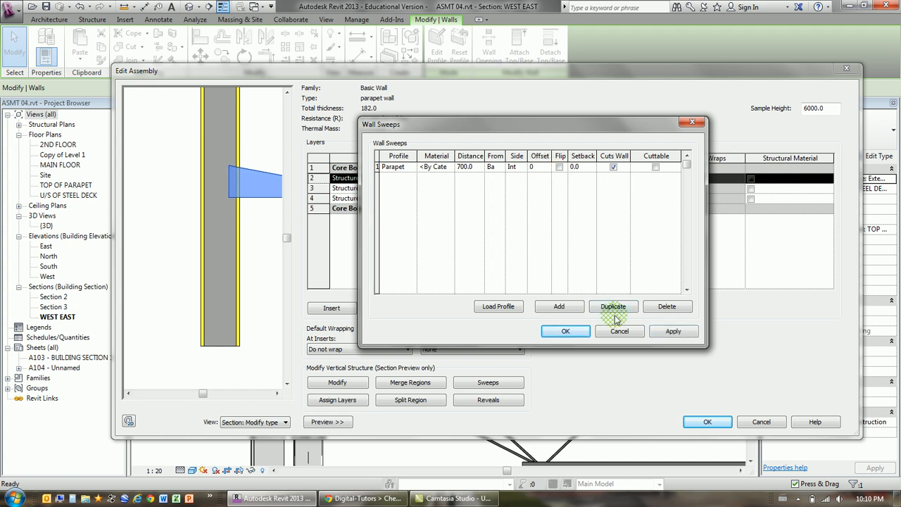
left_click(673, 331)
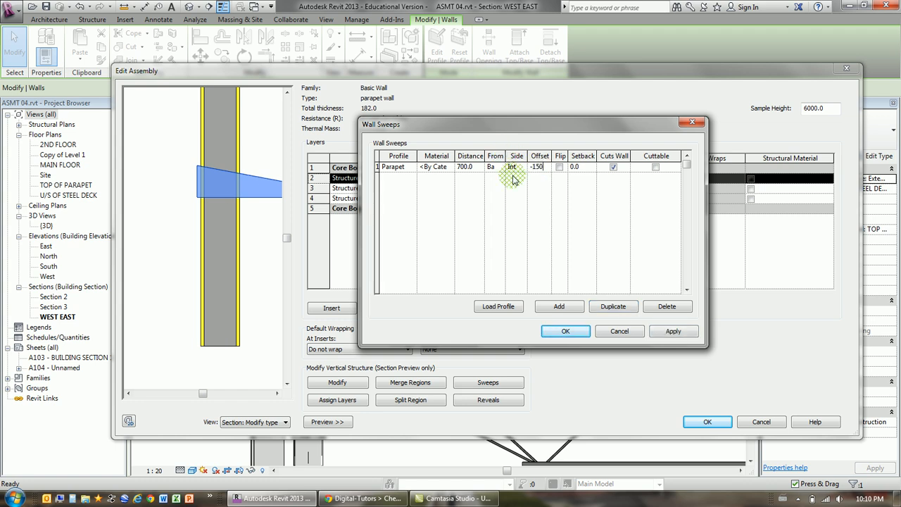
left_click(673, 331)
left_click_drag(548, 168, 507, 174)
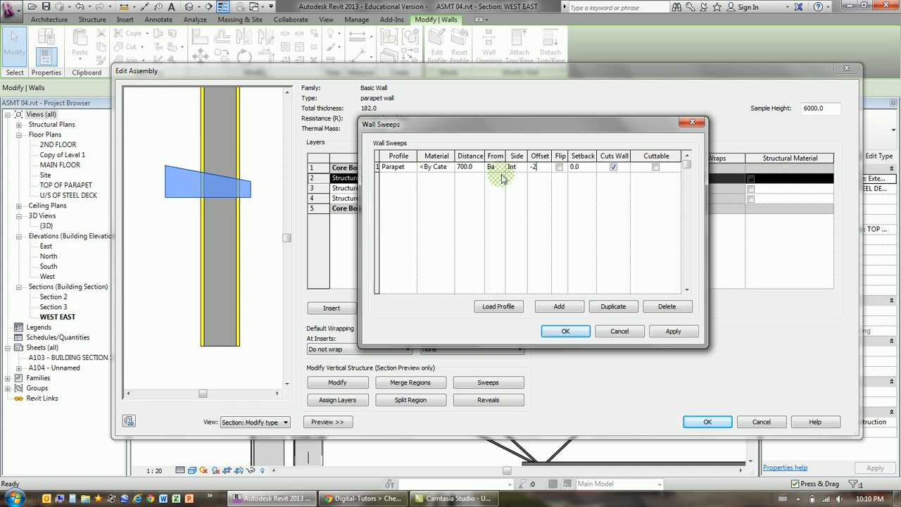
type("-200")
left_click(656, 326)
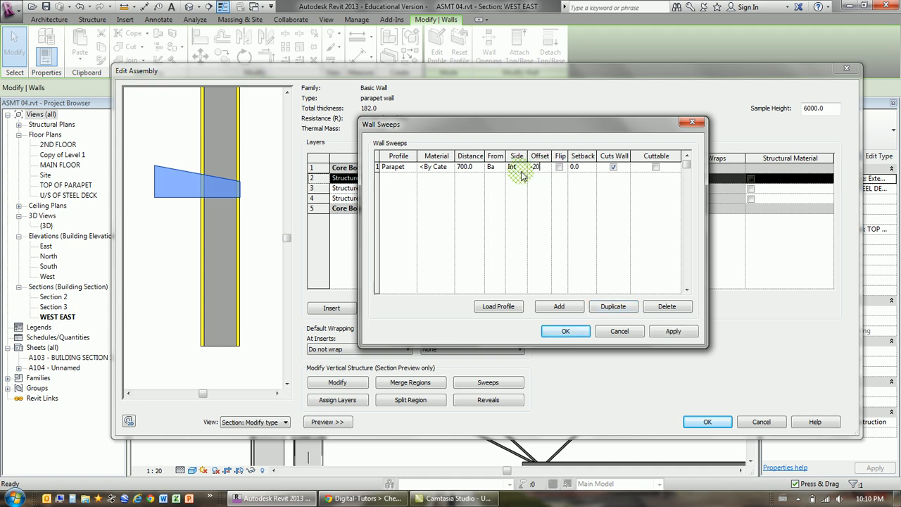
left_click(680, 333)
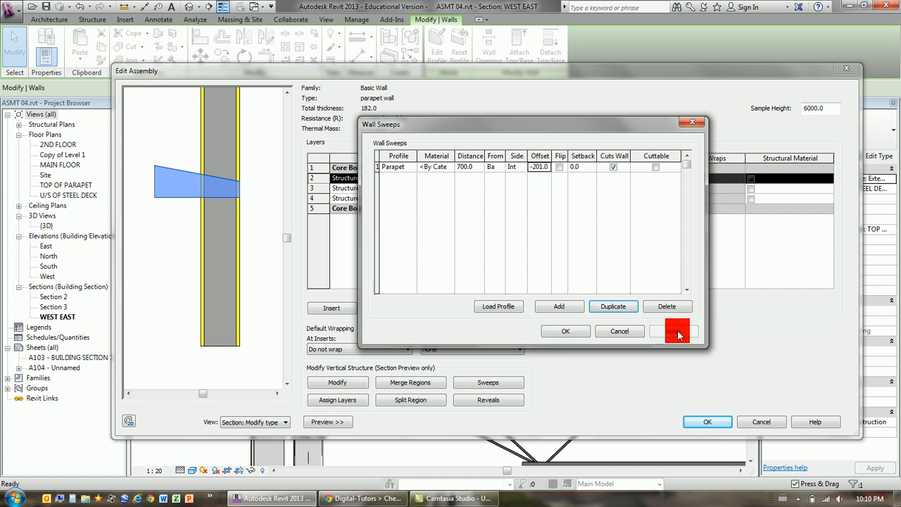
left_click(565, 331)
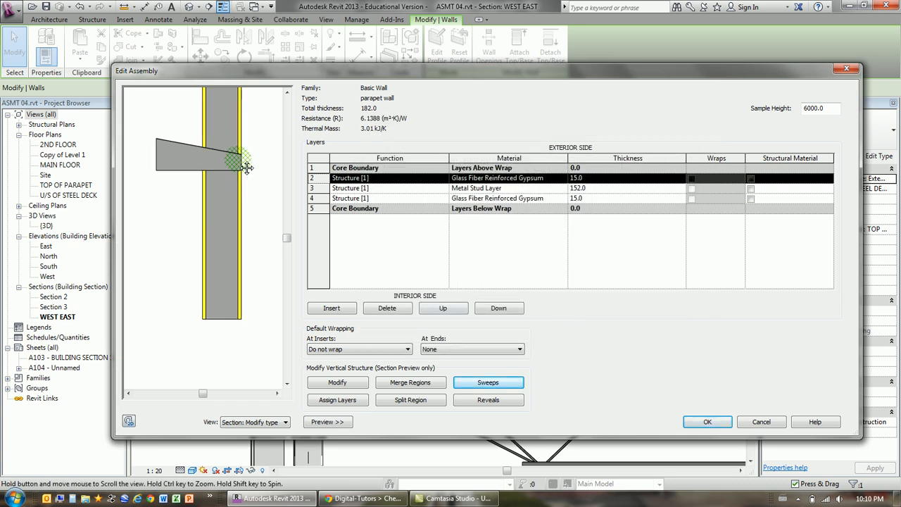
left_click(708, 422)
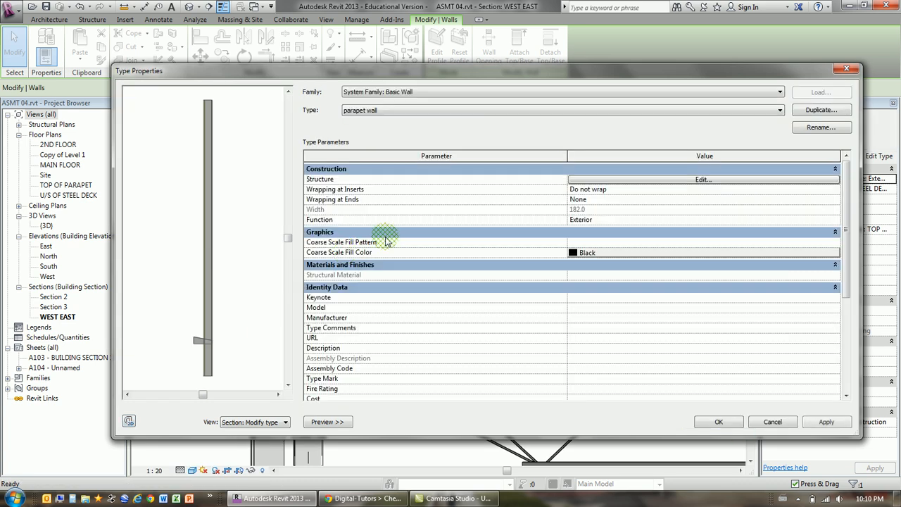
left_click(736, 418)
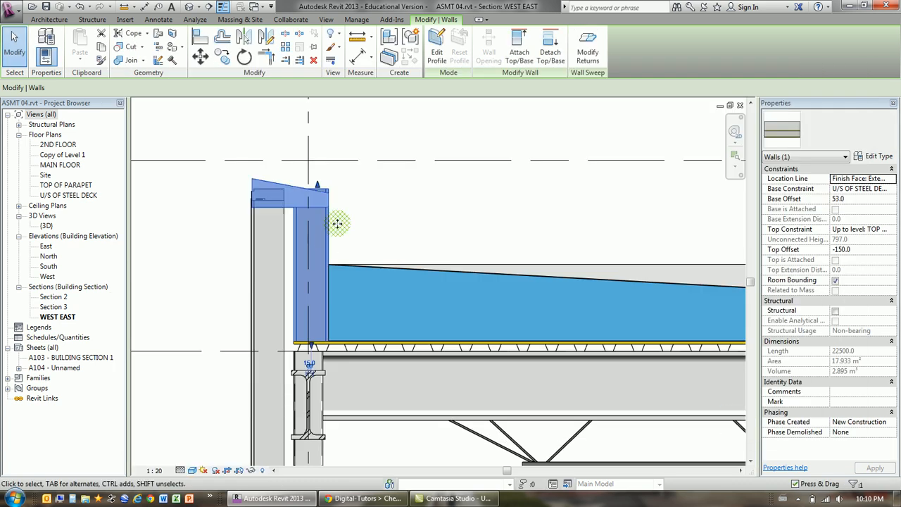
Step: Measure the parapet wall's height from its base to its top in the section with a temporary linear dimension
middle_click_drag(345, 204, 362, 204)
scroll(334, 226, "up", 1)
scroll(334, 226, "up", 1)
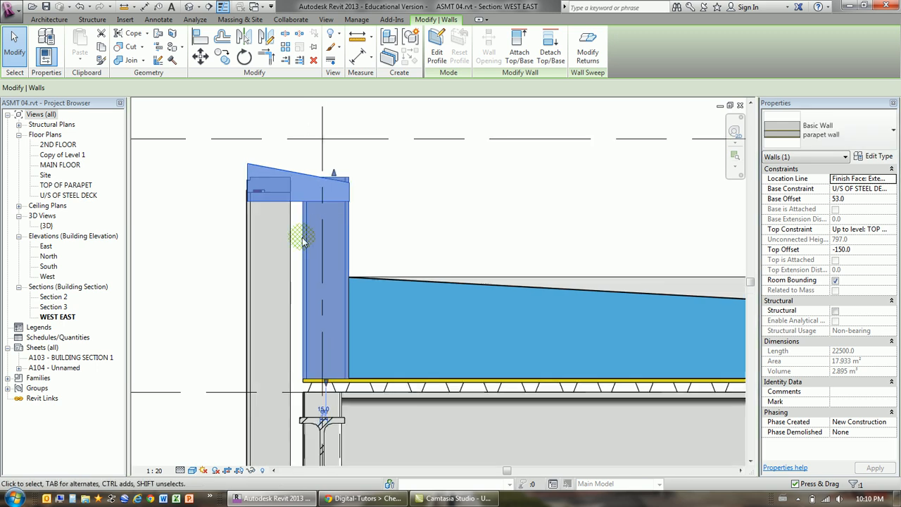
left_click(374, 195)
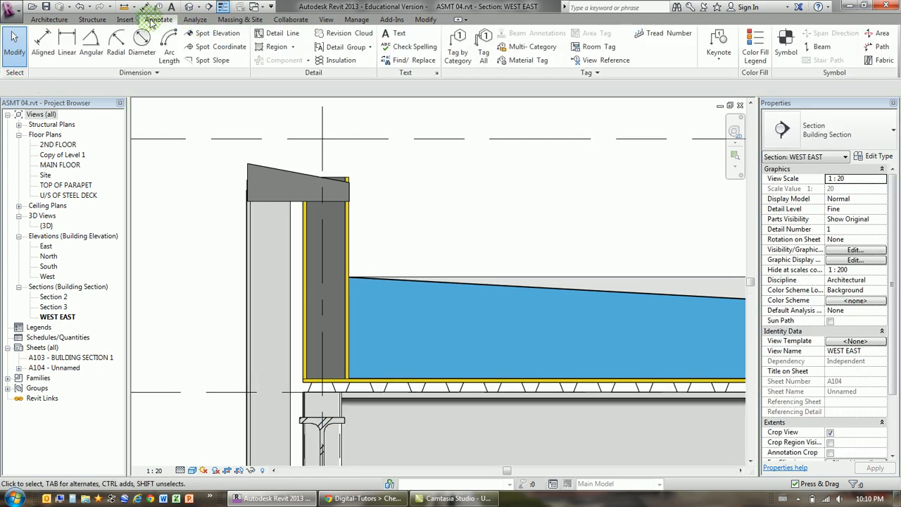
left_click(66, 44)
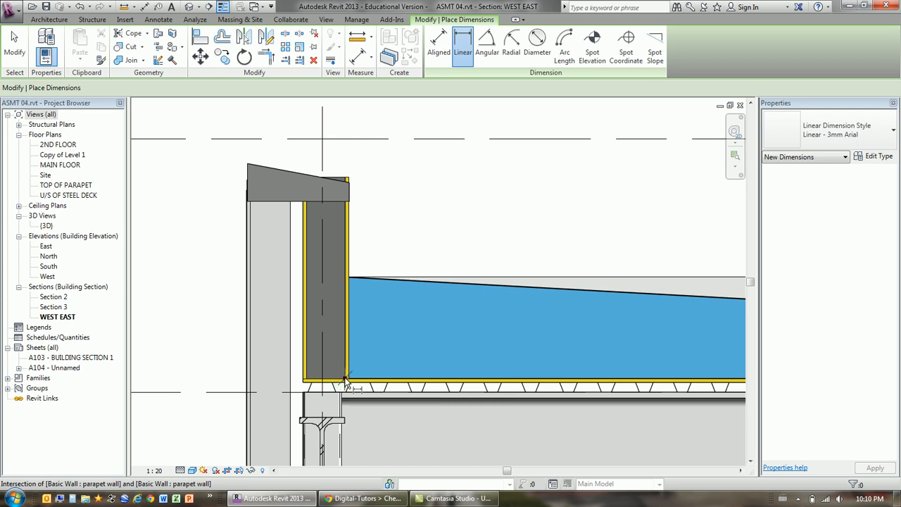
left_click(344, 381)
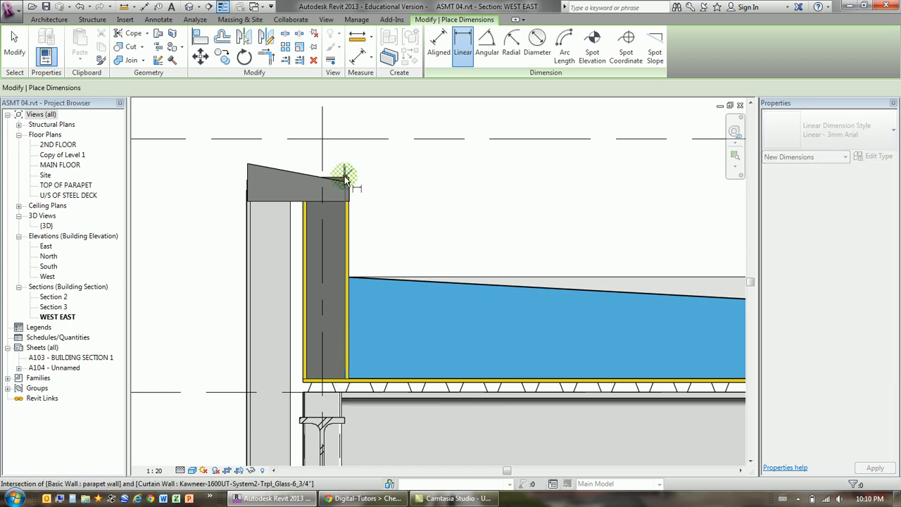
left_click(345, 180)
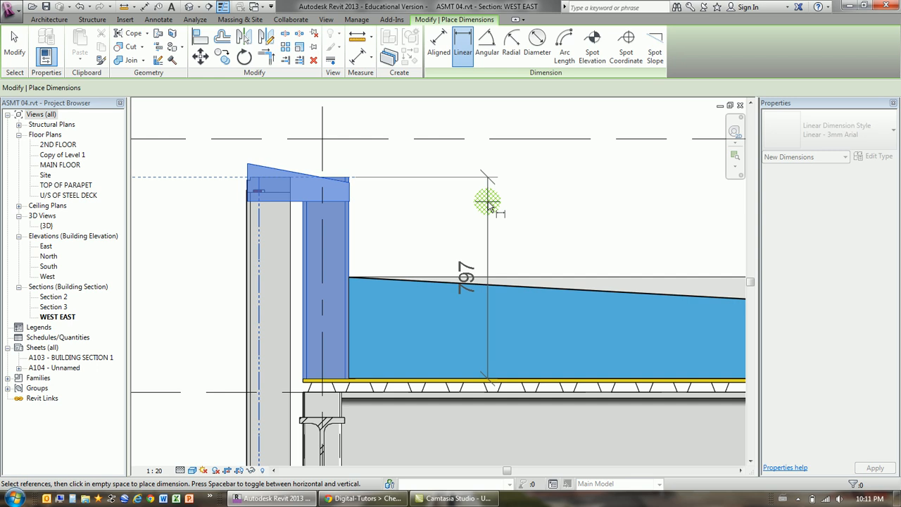
key("Escape")
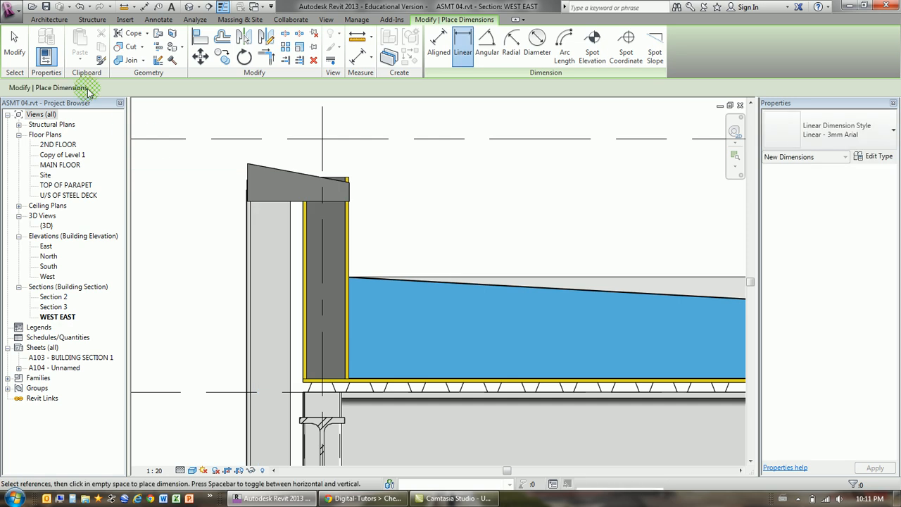
left_click(14, 44)
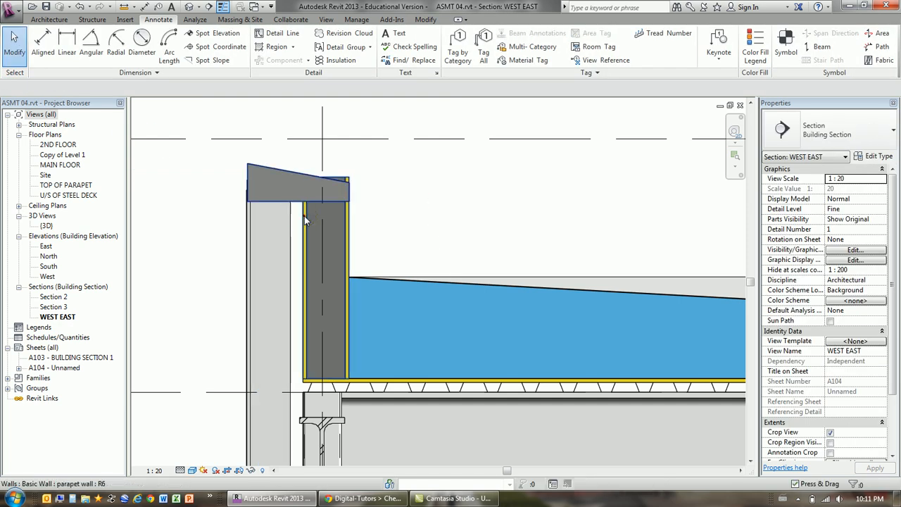
Step: Set the parapet cap sweep's distance from the wall base to 797 in the parapet wall type and accept the changes
left_click(306, 208)
left_click(880, 158)
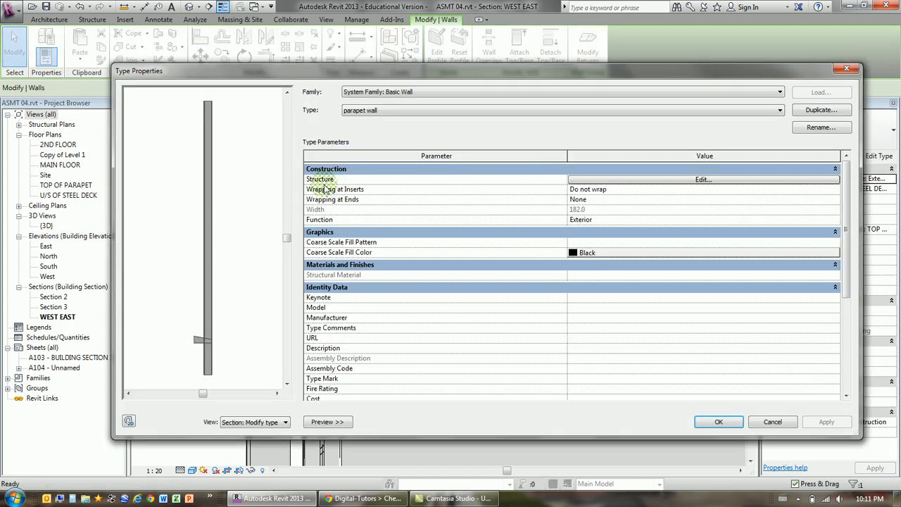
left_click(660, 180)
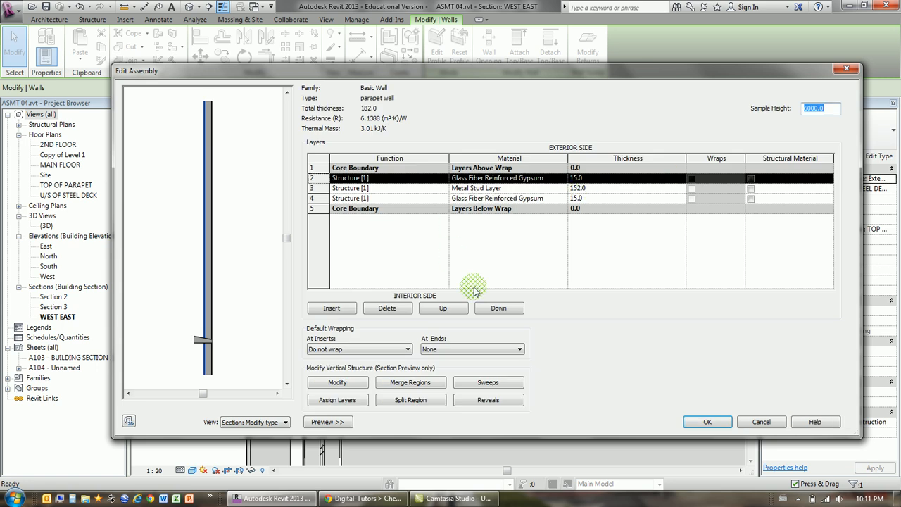
left_click(484, 384)
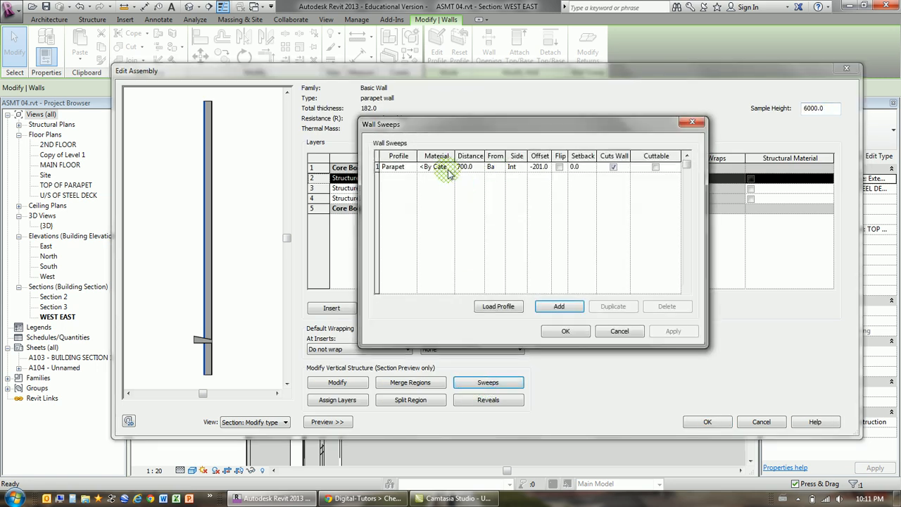
left_click(472, 170)
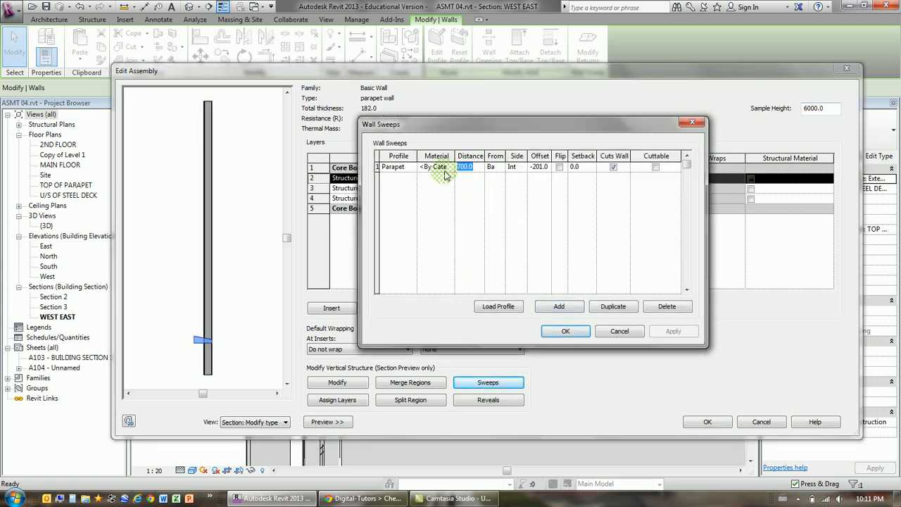
left_click(672, 331)
left_click(573, 331)
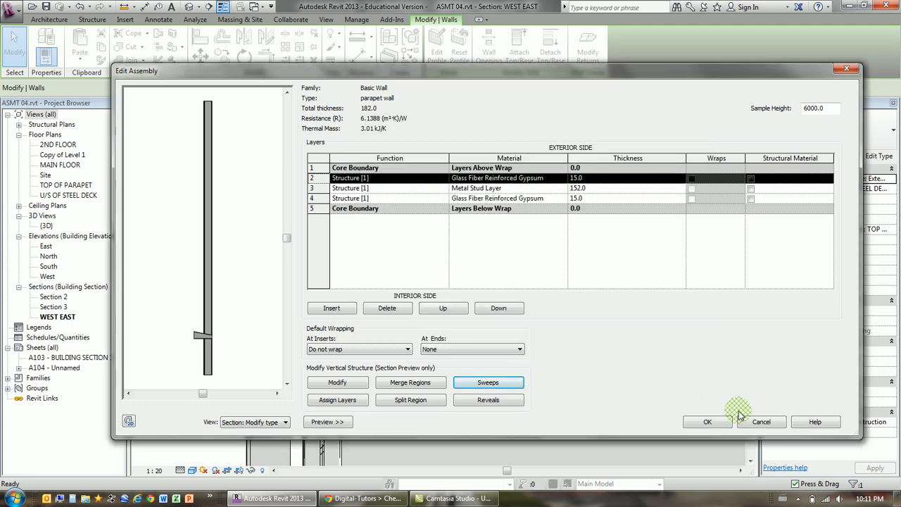
left_click(708, 422)
left_click(718, 422)
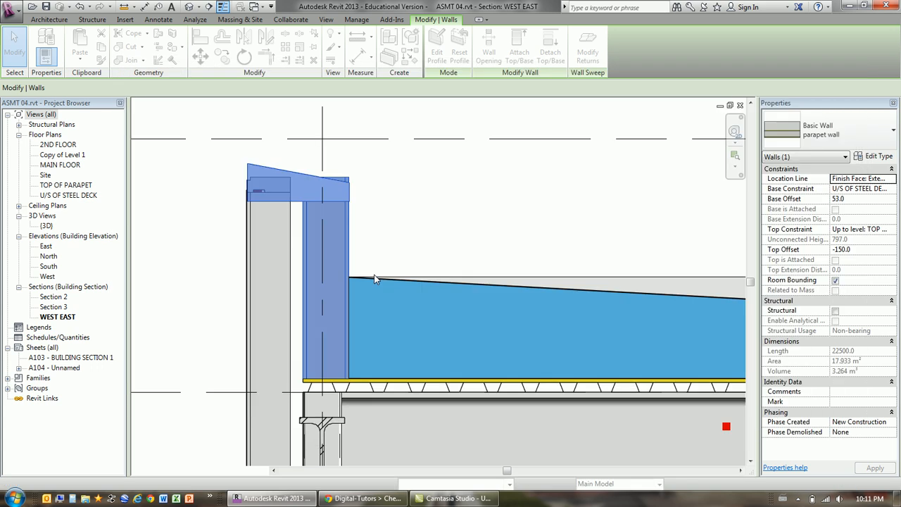
left_click(415, 199)
Step: Examine in the section how the cap's lower corners and edges align with the parapet wall and the curtain wall
scroll(345, 170, "up", 3)
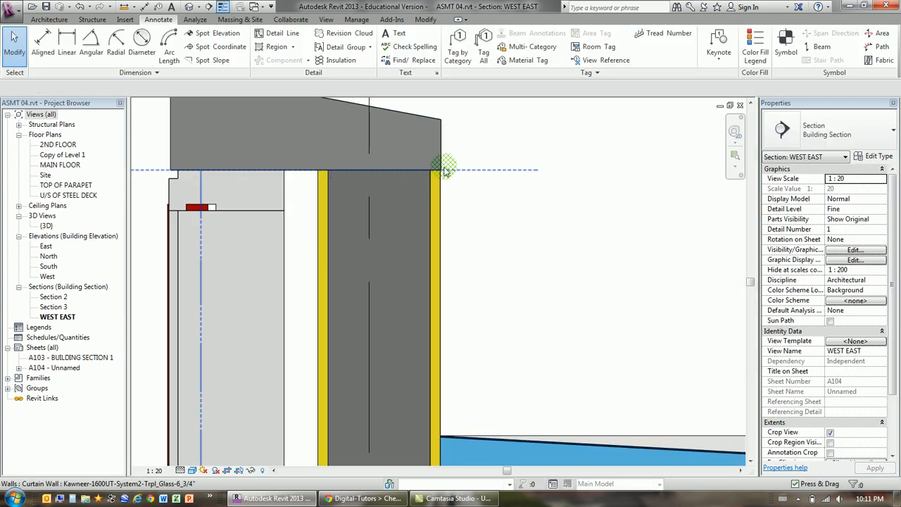
scroll(450, 184, "up", 4)
scroll(458, 195, "down", 5)
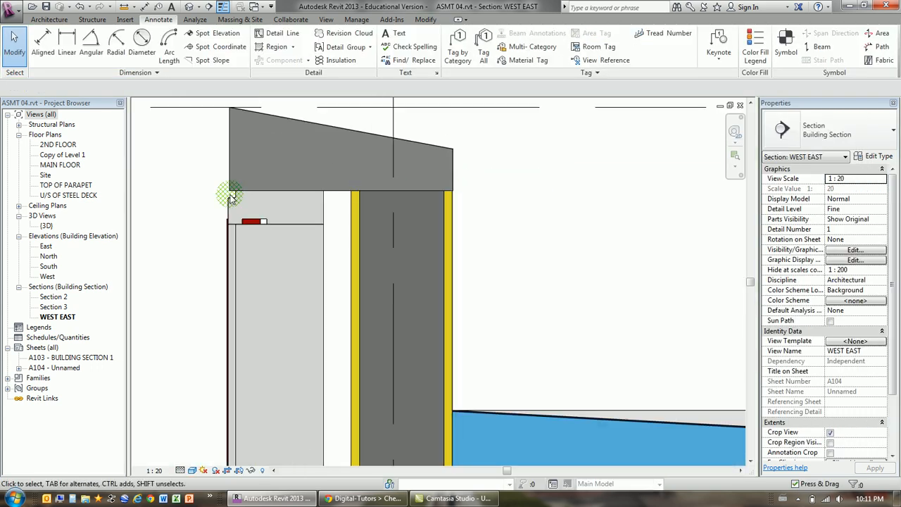
scroll(233, 192, "up", 6)
scroll(235, 191, "down", 5)
scroll(523, 201, "down", 4)
scroll(438, 181, "up", 6)
scroll(475, 235, "up", 5)
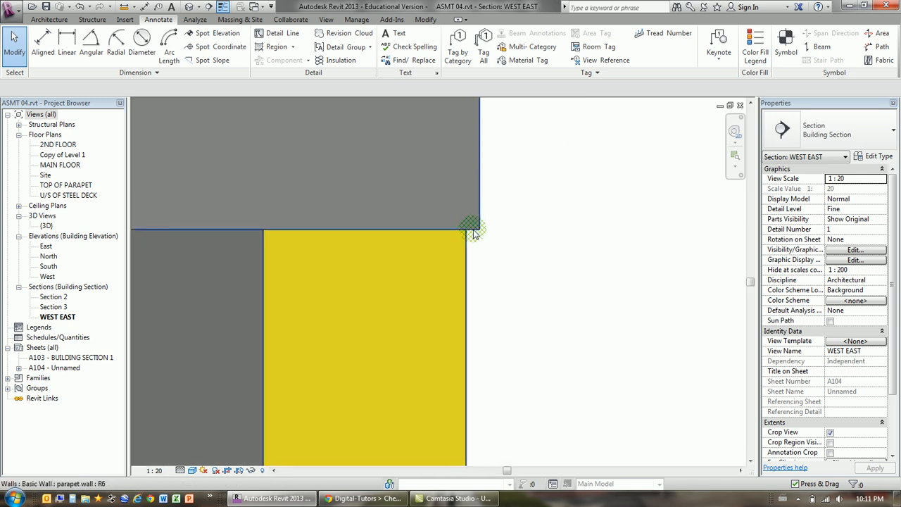
scroll(476, 233, "down", 4)
scroll(486, 205, "up", 5)
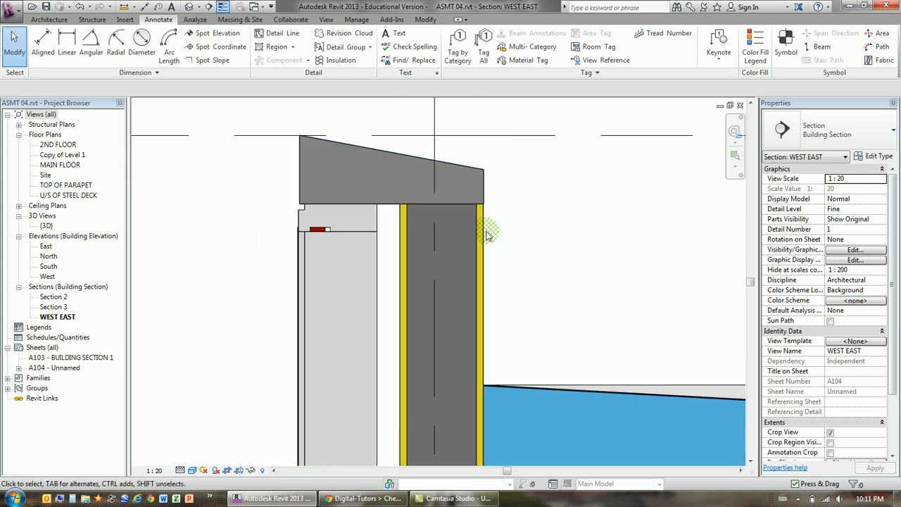
Step: Set the parapet cap sweep's offset to -202 in the parapet wall type, accept the changes, and check the cap's alignment with the wall face
left_click(484, 266)
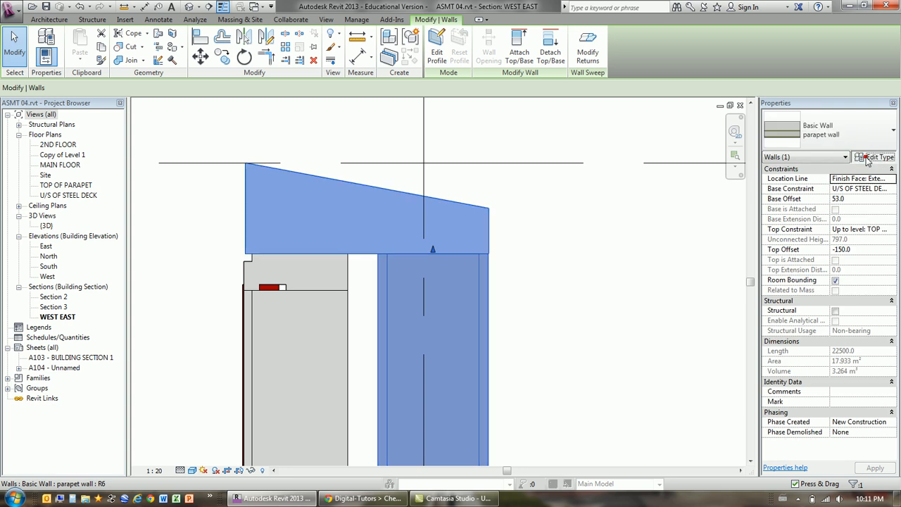
left_click(872, 155)
left_click(621, 185)
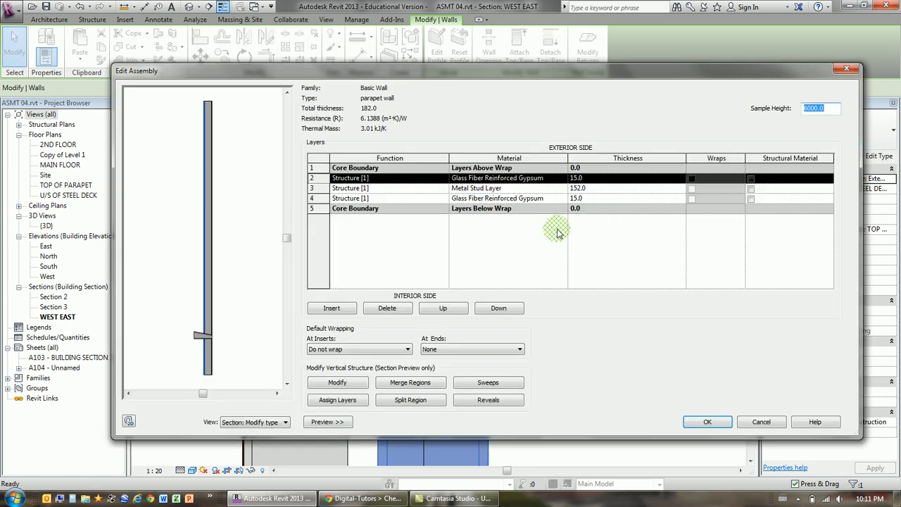
left_click(506, 382)
left_click(540, 167)
left_click_drag(542, 167, 544, 167)
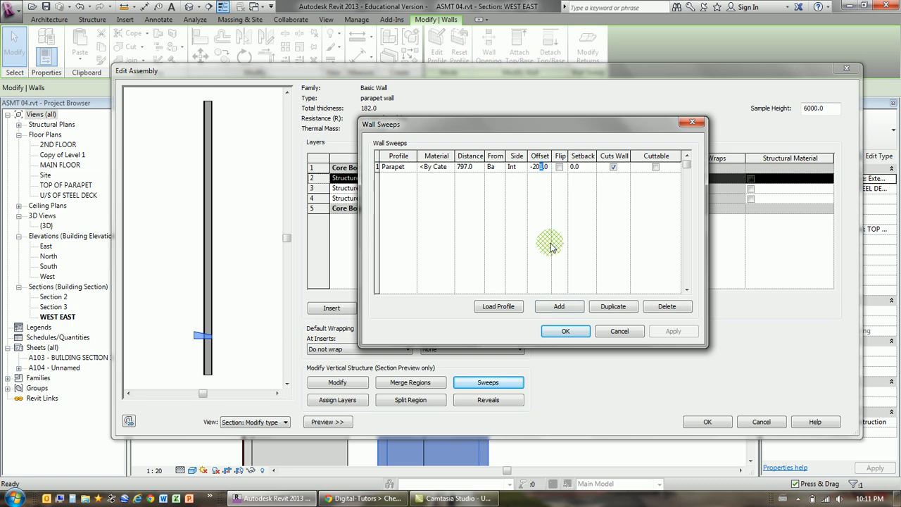
left_click(670, 336)
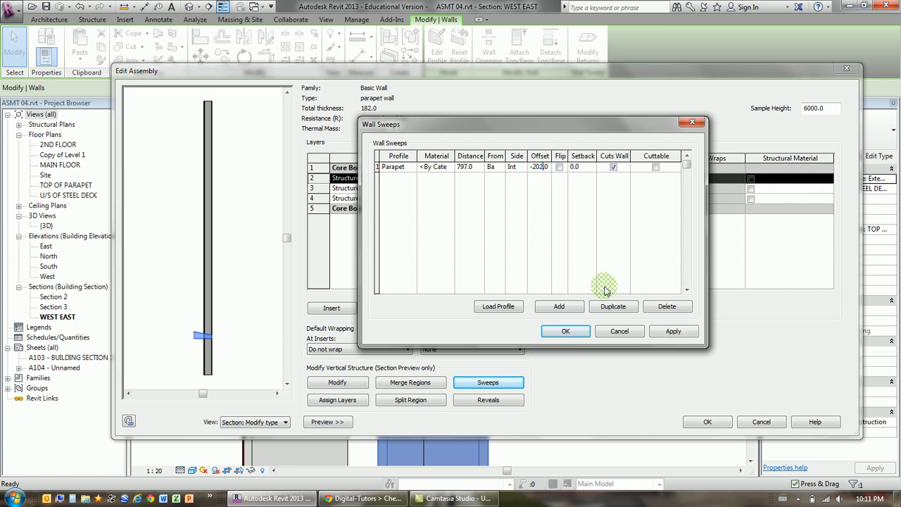
left_click(569, 330)
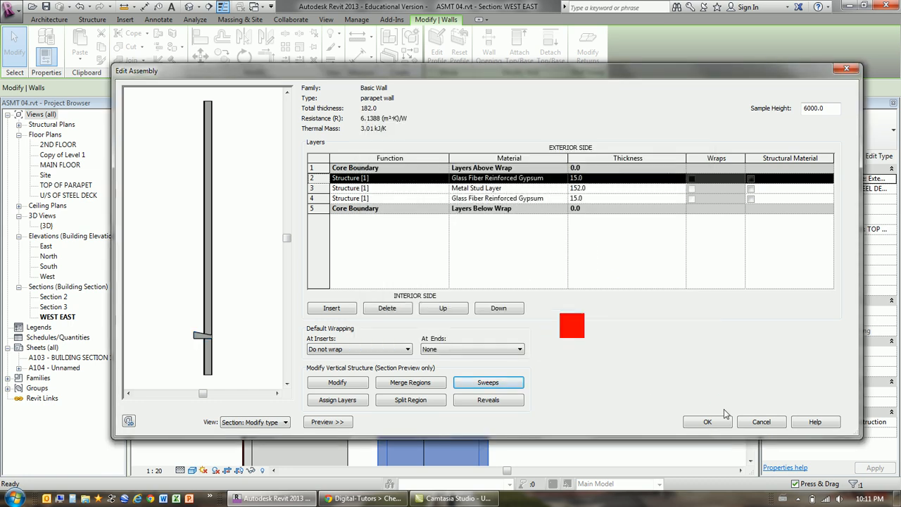
left_click(705, 420)
left_click(715, 420)
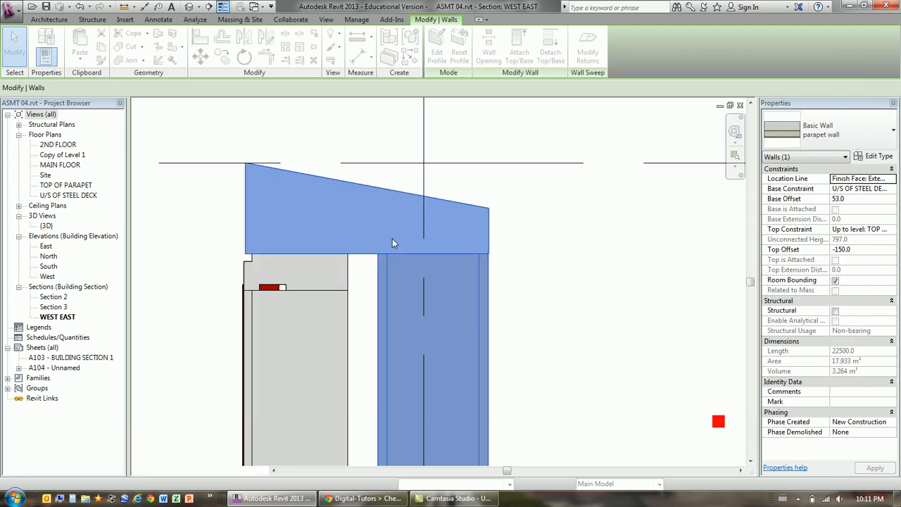
left_click(540, 270)
scroll(517, 236, "up", 6)
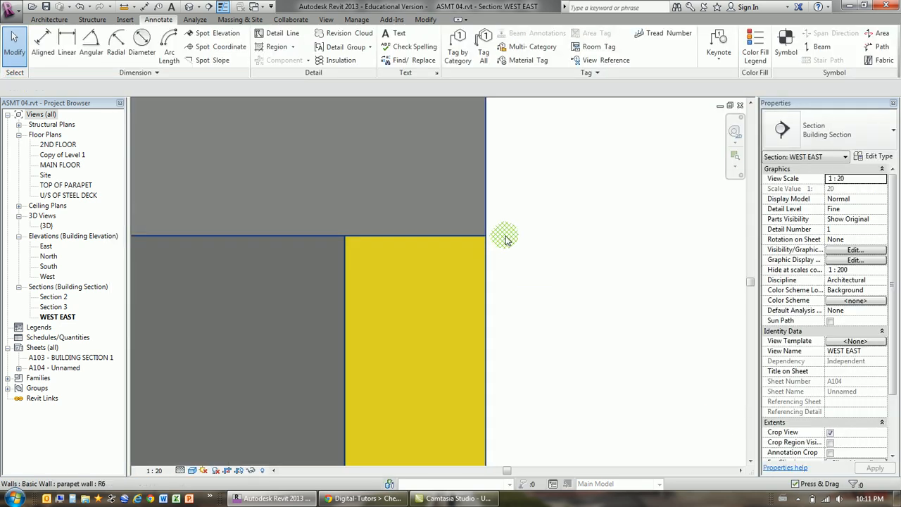
scroll(515, 232, "down", 5)
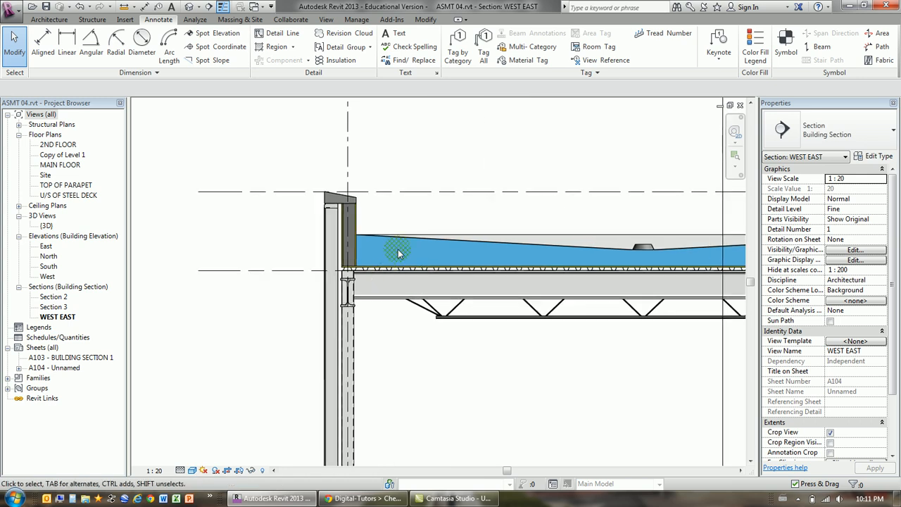
scroll(344, 227, "up", 4)
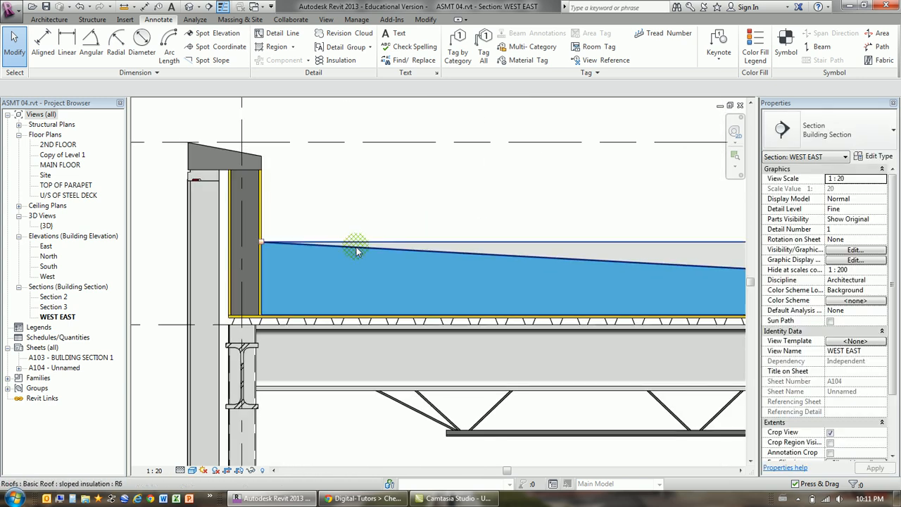